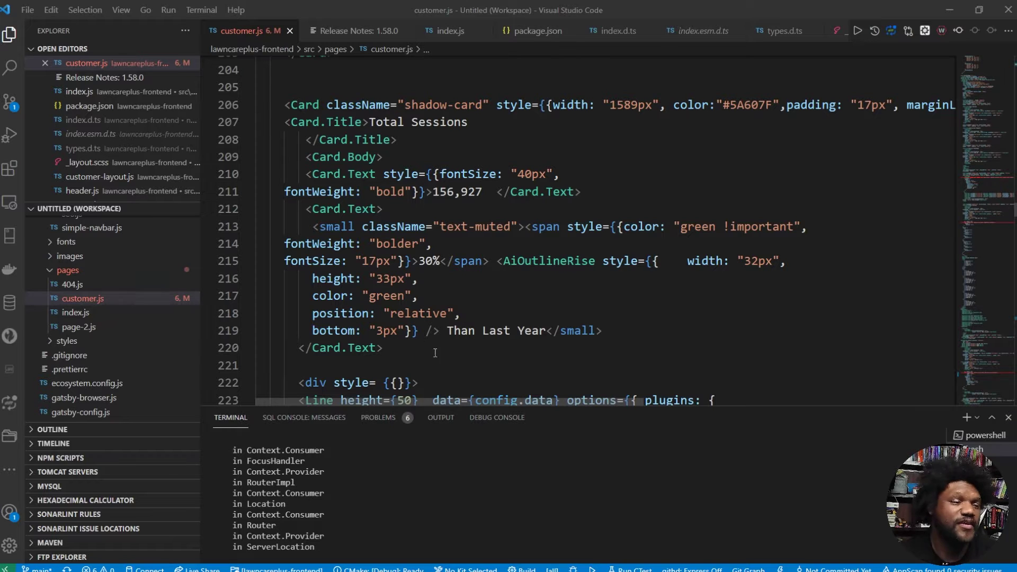
# Step: Review customer.js from the wide Total Sessions card back to the imports at the start of the file
pyautogui.scroll(-2, 462, 342)
pyautogui.scroll(9, 462, 341)
pyautogui.scroll(15, 463, 344)
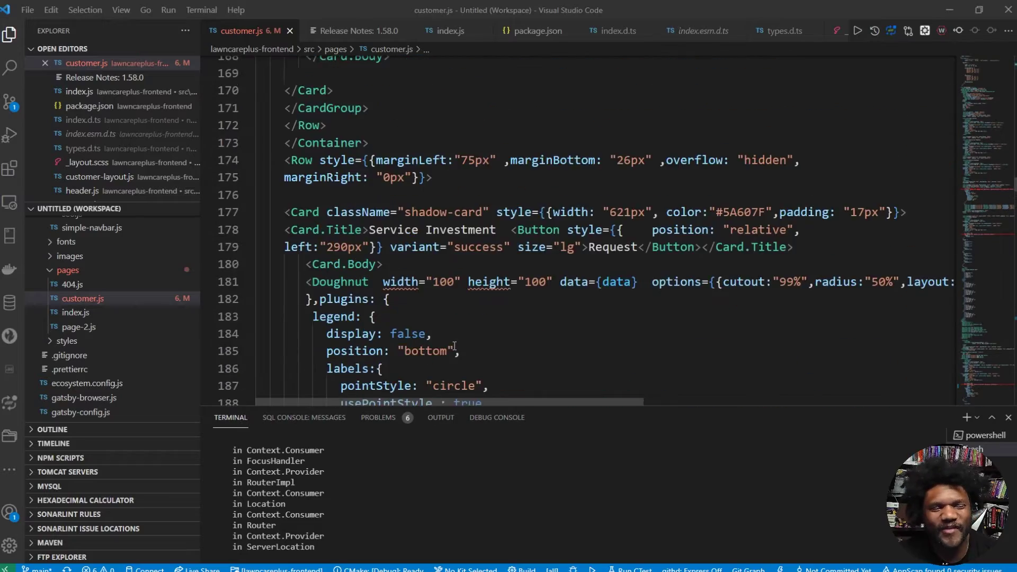
pyautogui.scroll(17, 450, 344)
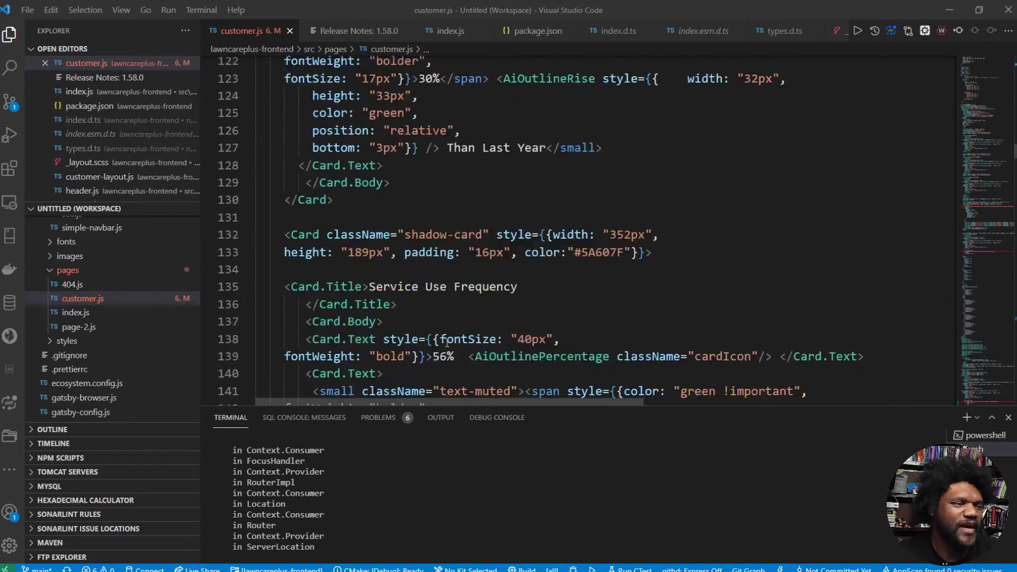
pyautogui.scroll(-2, 440, 342)
pyautogui.scroll(12, 456, 350)
pyautogui.scroll(17, 471, 358)
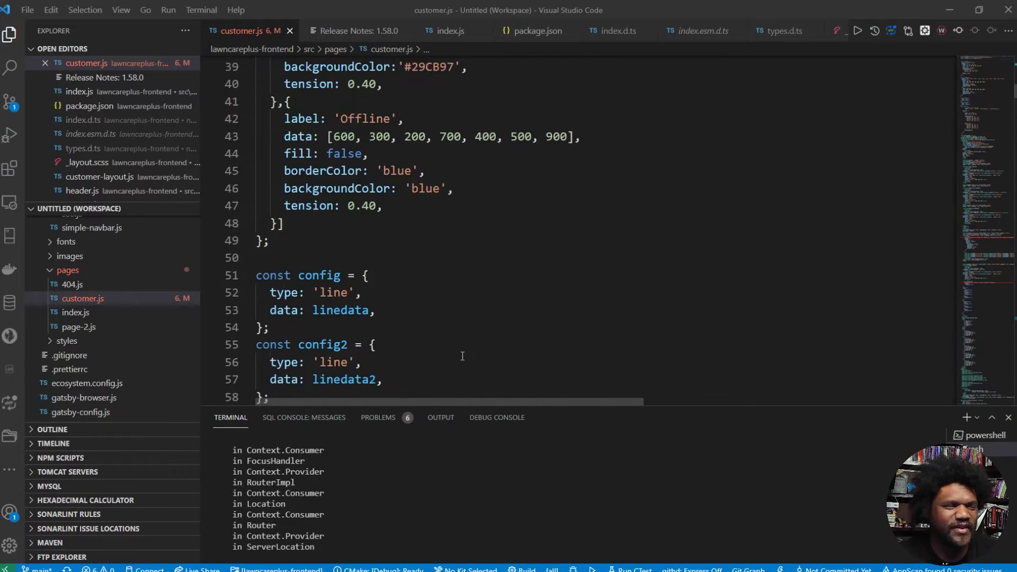
pyautogui.scroll(1, 484, 363)
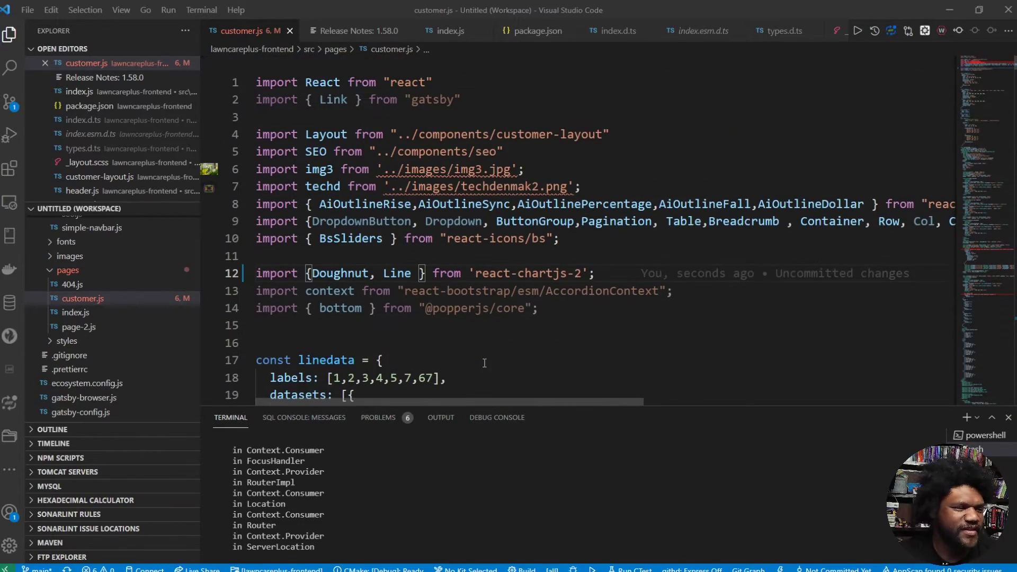
# Step: Examine the line chart datasets, the two line chart configs and the doughnut chart's labels, data values and background colours in customer.js
pyautogui.scroll(-8, 498, 357)
pyautogui.scroll(-2, 508, 355)
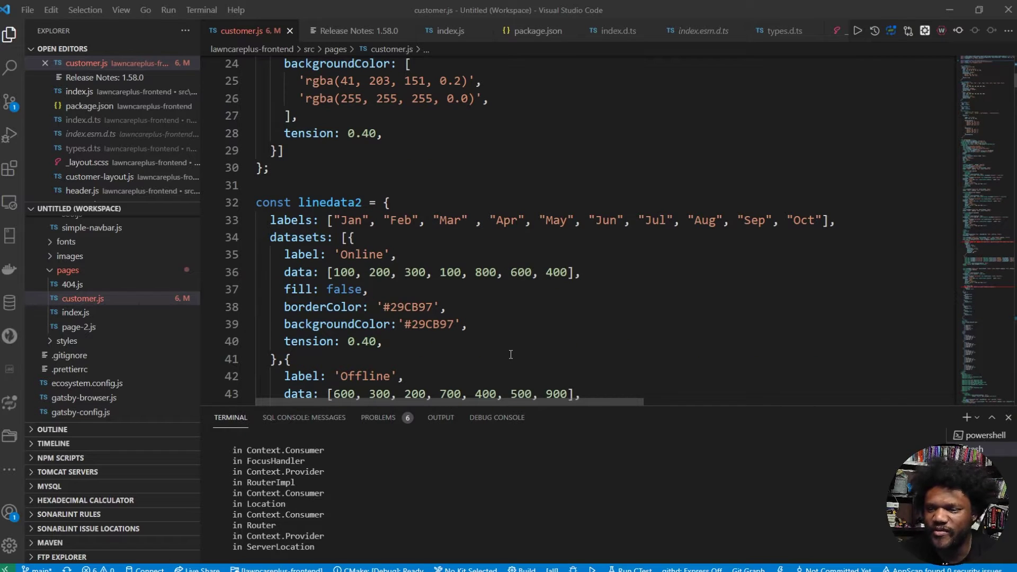
pyautogui.scroll(-5, 509, 354)
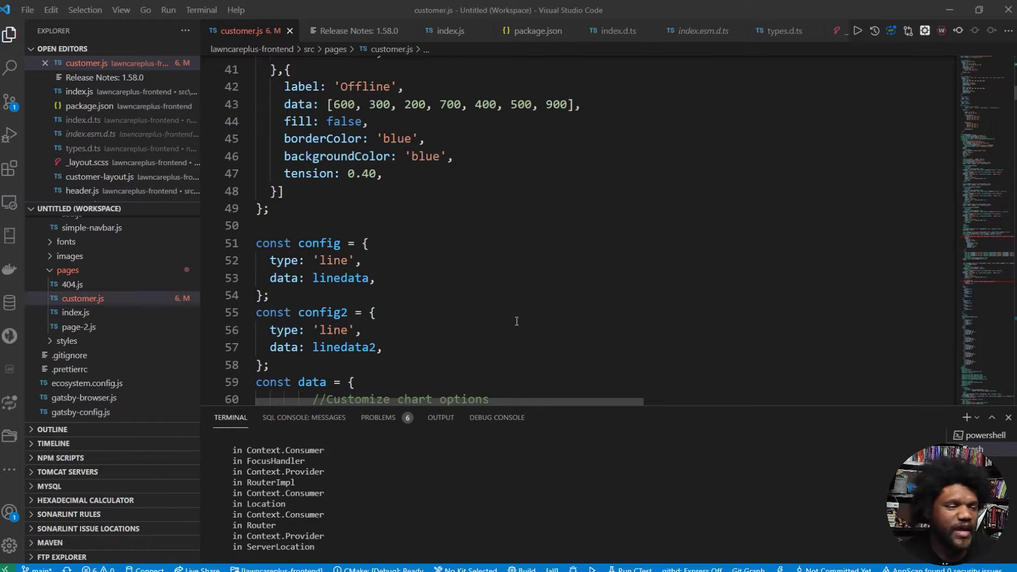
pyautogui.scroll(-5, 516, 321)
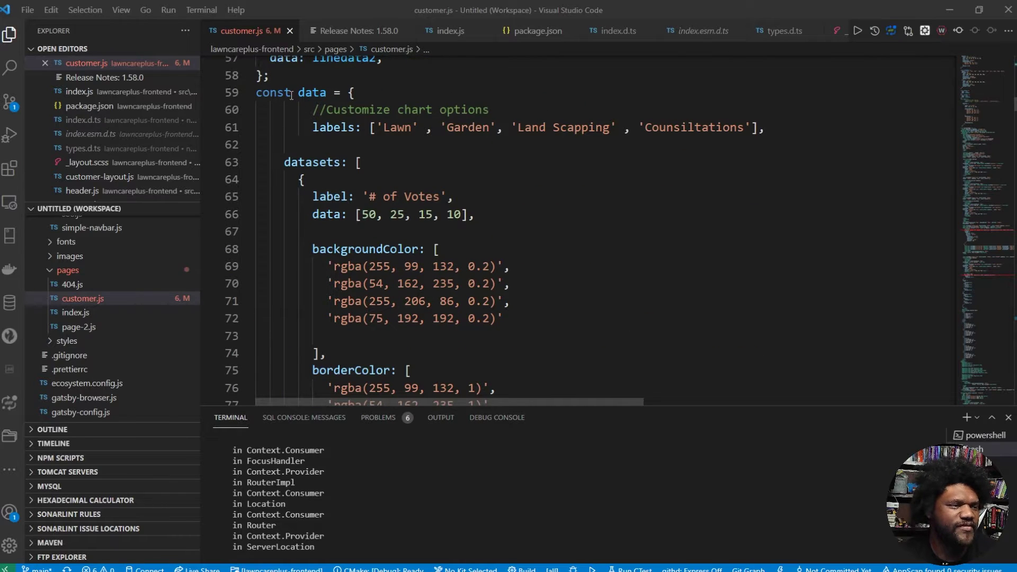
pyautogui.scroll(-3, 318, 350)
pyautogui.moveTo(318, 349); pyautogui.dragTo(375, 292)
pyautogui.scroll(1, 321, 157)
pyautogui.moveTo(316, 116); pyautogui.dragTo(490, 132)
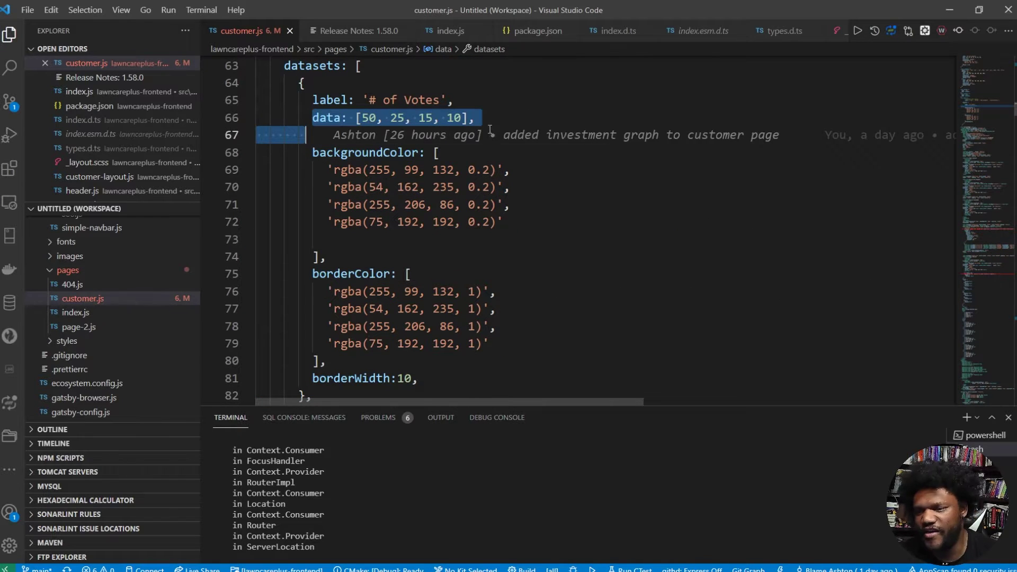
pyautogui.moveTo(490, 131)
pyautogui.click(501, 114)
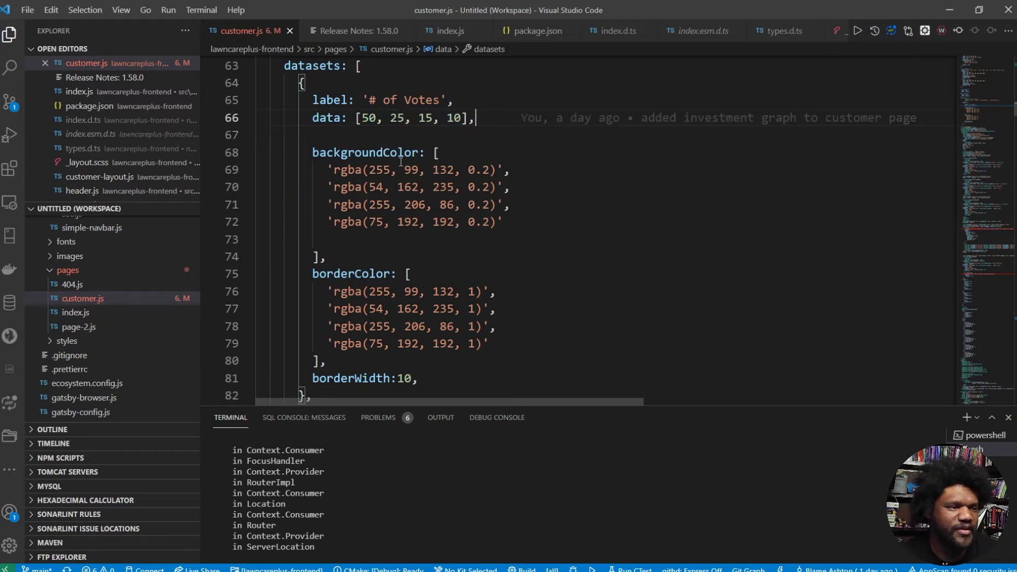
pyautogui.moveTo(305, 152); pyautogui.dragTo(326, 257)
# Step: Review the CustomerPage markup for the customer name plate, the score cards and the Service Investment doughnut chart
pyautogui.scroll(-6, 408, 252)
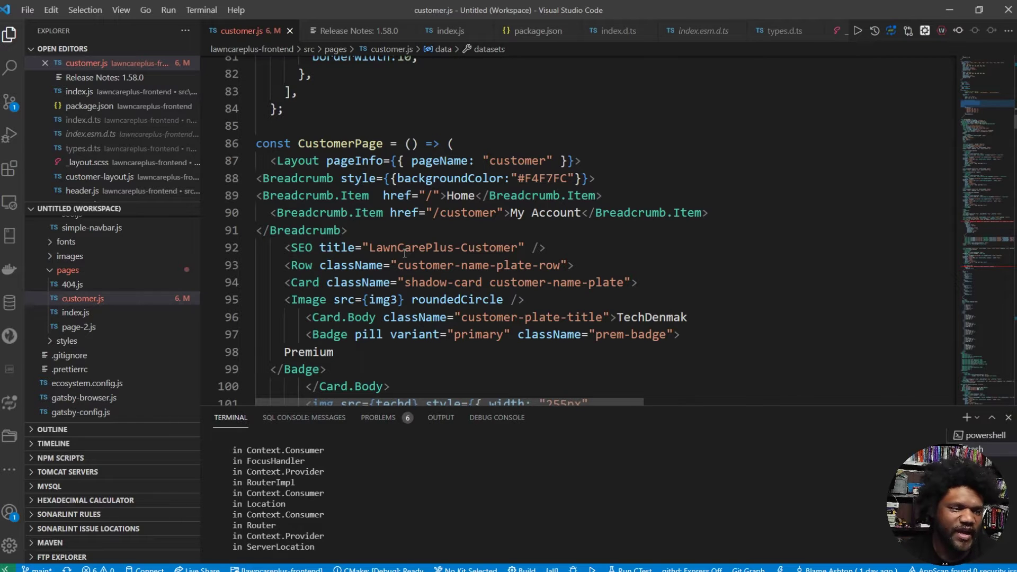
pyautogui.scroll(-9, 504, 233)
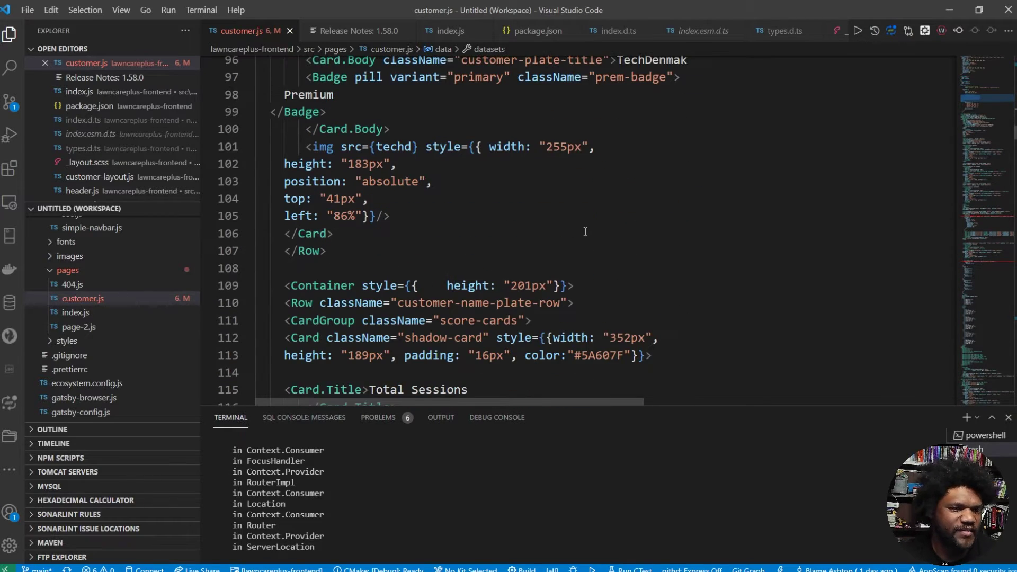
pyautogui.scroll(-3, 585, 231)
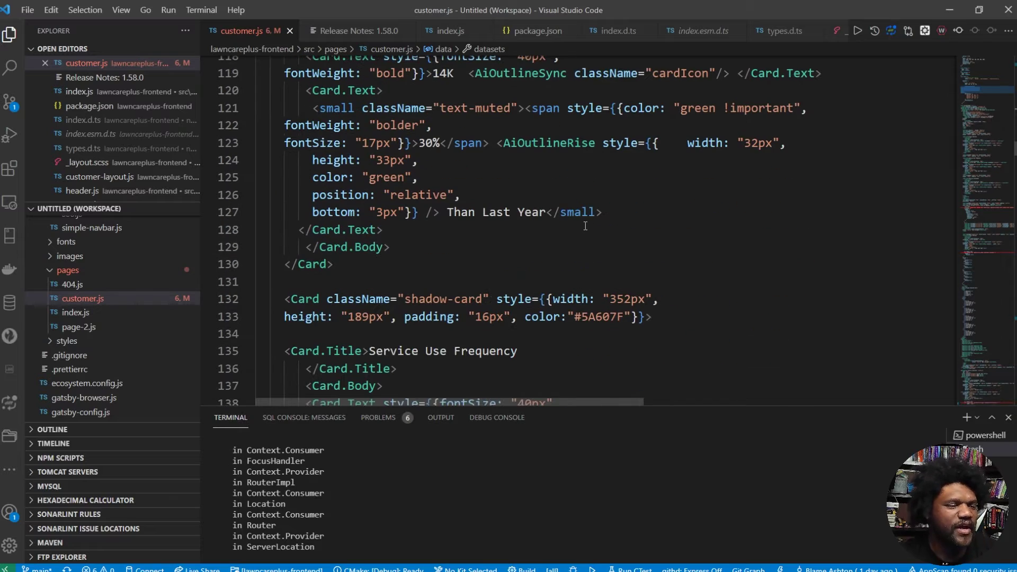
pyautogui.scroll(-4, 563, 231)
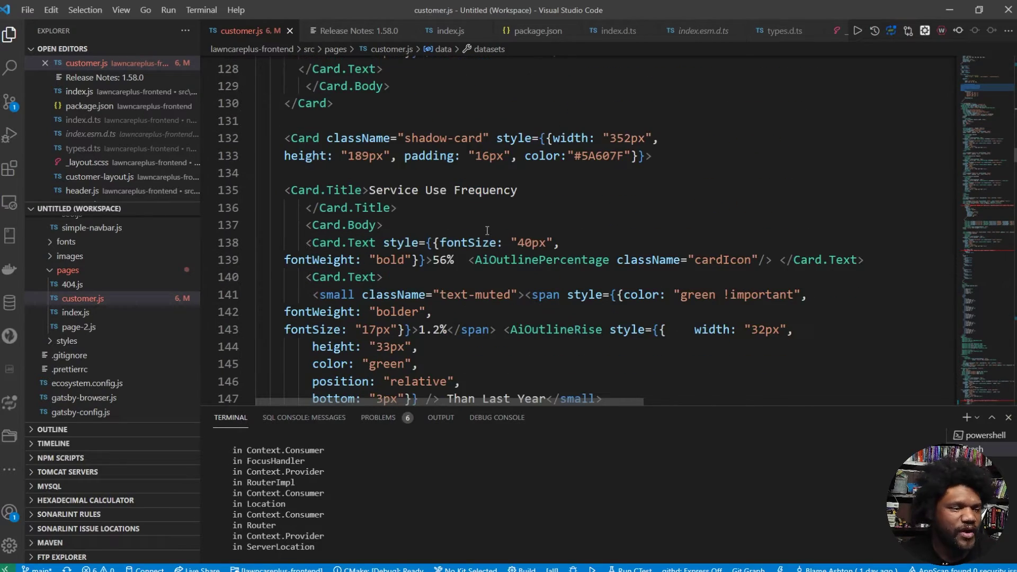
pyautogui.scroll(-17, 490, 230)
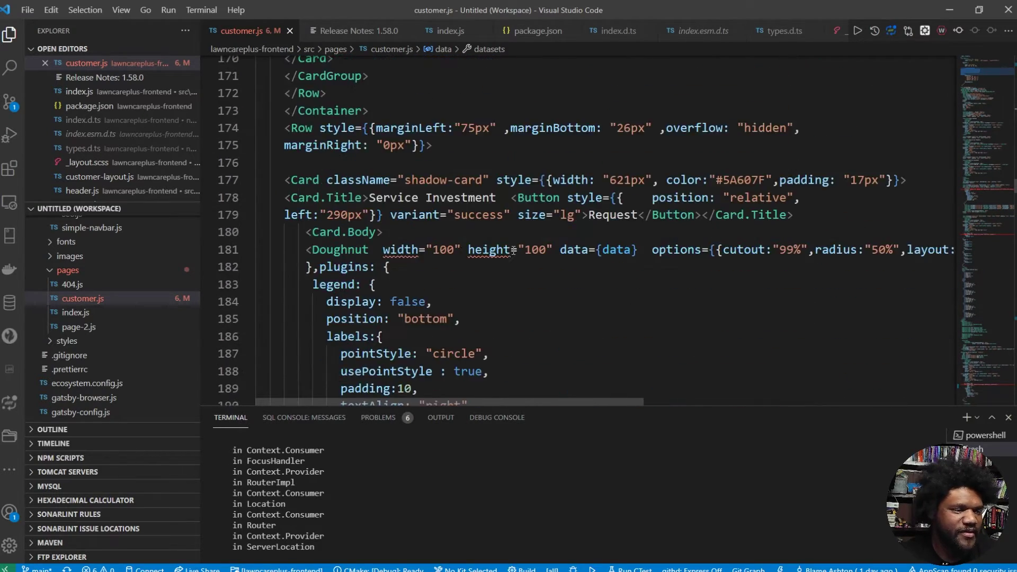
pyautogui.scroll(-4, 512, 255)
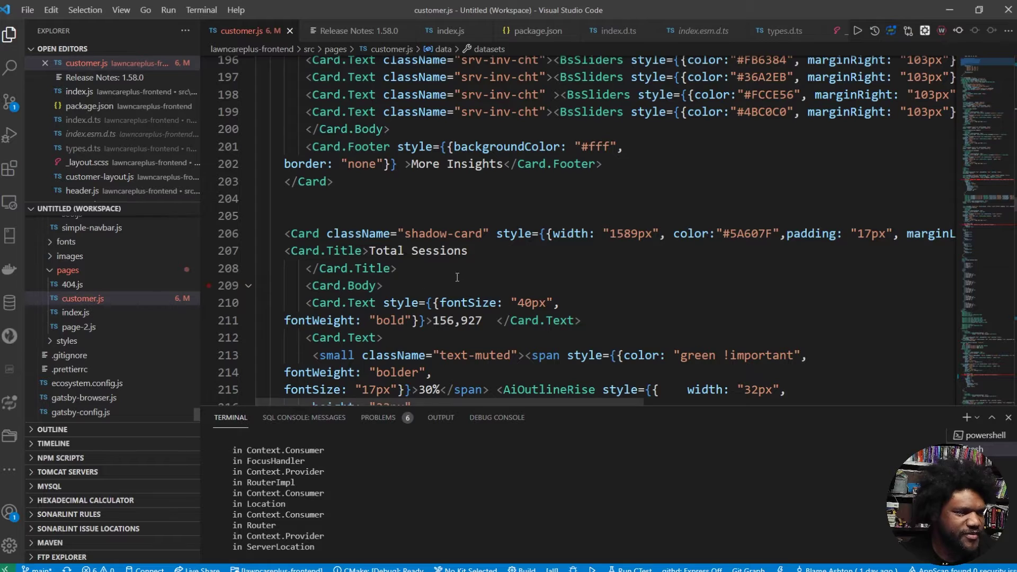
# Step: Examine the code for the Total Sessions line chart, the invoice table, the pagination and the second line chart's options
pyautogui.scroll(-6, 471, 278)
pyautogui.scroll(-1, 471, 278)
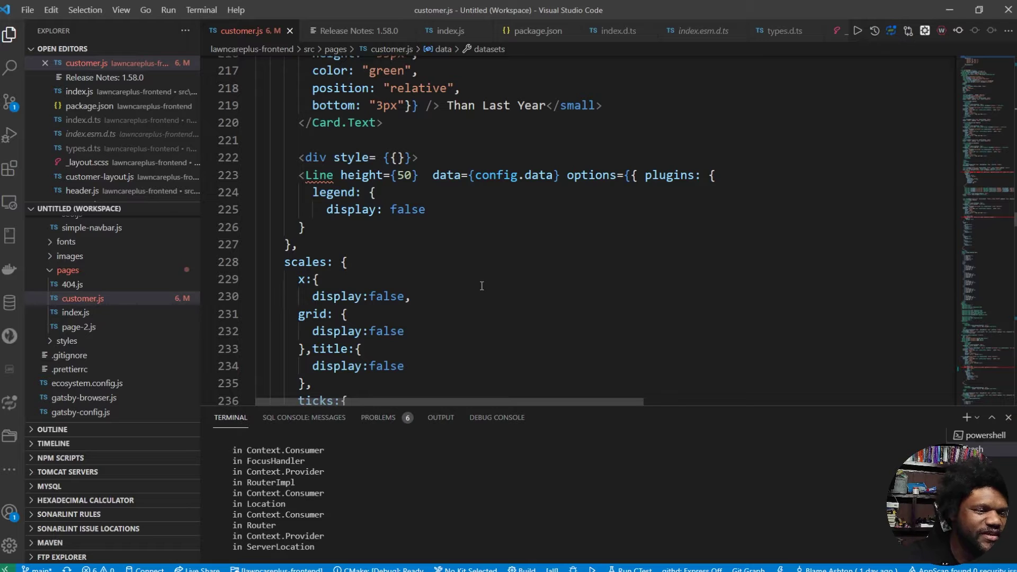
pyautogui.scroll(-5, 487, 275)
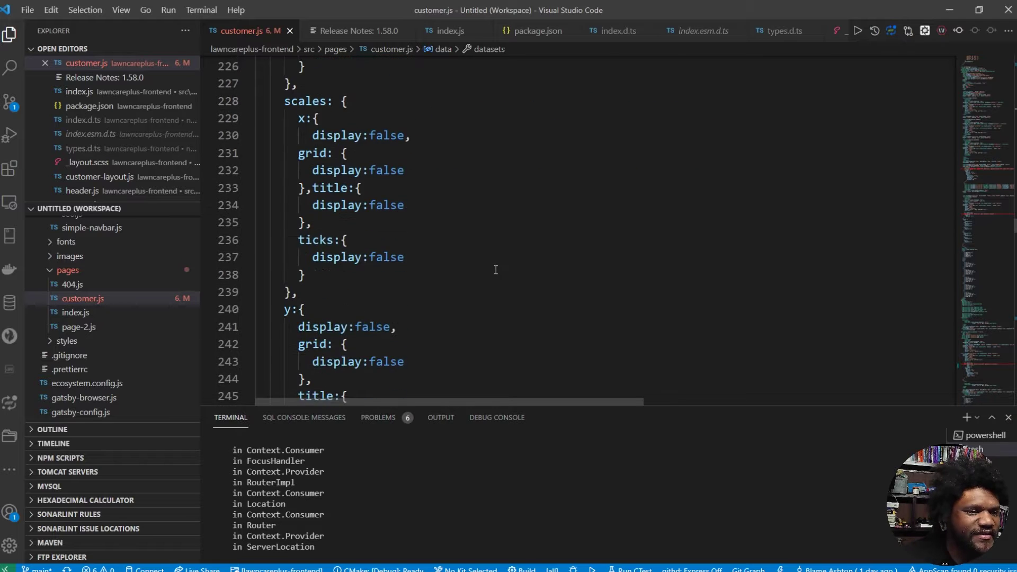
pyautogui.scroll(-4, 499, 271)
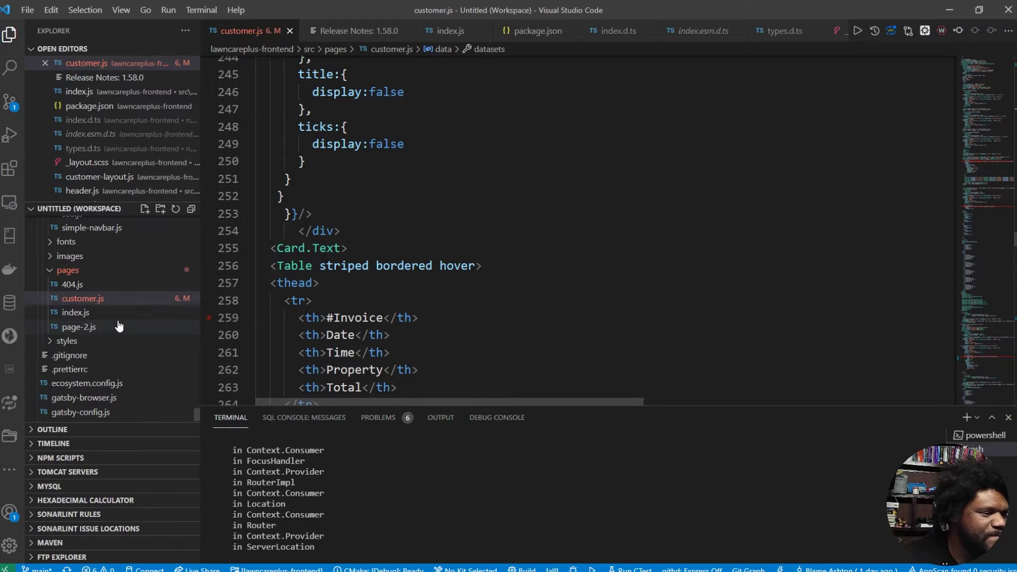
pyautogui.scroll(-8, 539, 225)
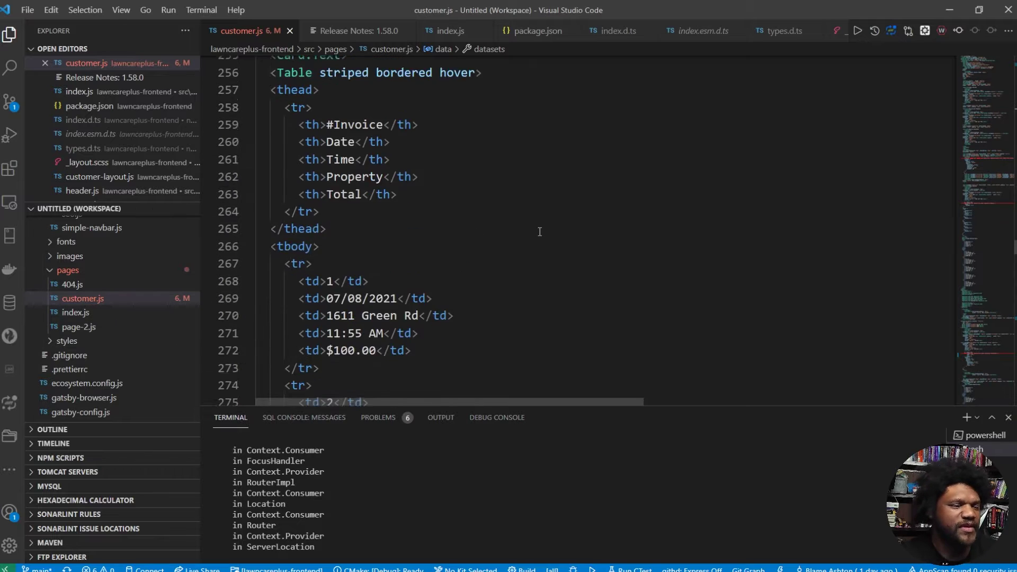
pyautogui.scroll(-2, 538, 224)
pyautogui.scroll(-10, 536, 224)
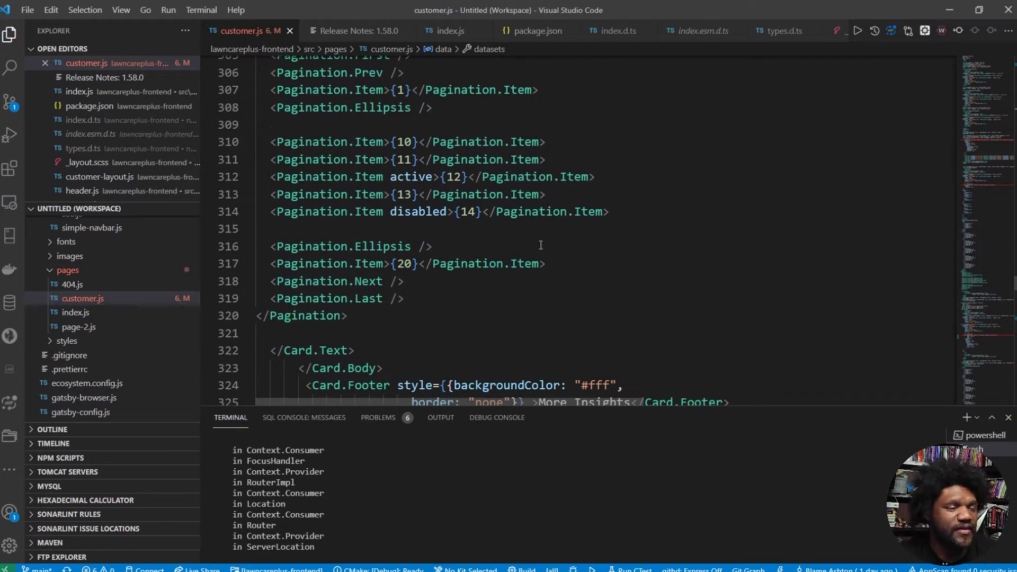
pyautogui.scroll(-8, 541, 245)
pyautogui.scroll(-9, 541, 247)
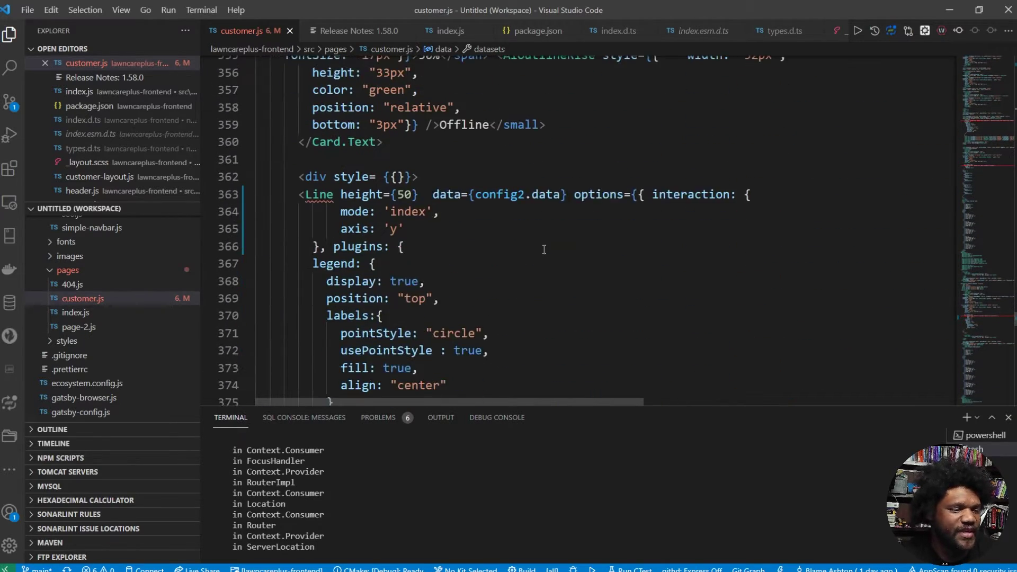
pyautogui.scroll(-1, 544, 249)
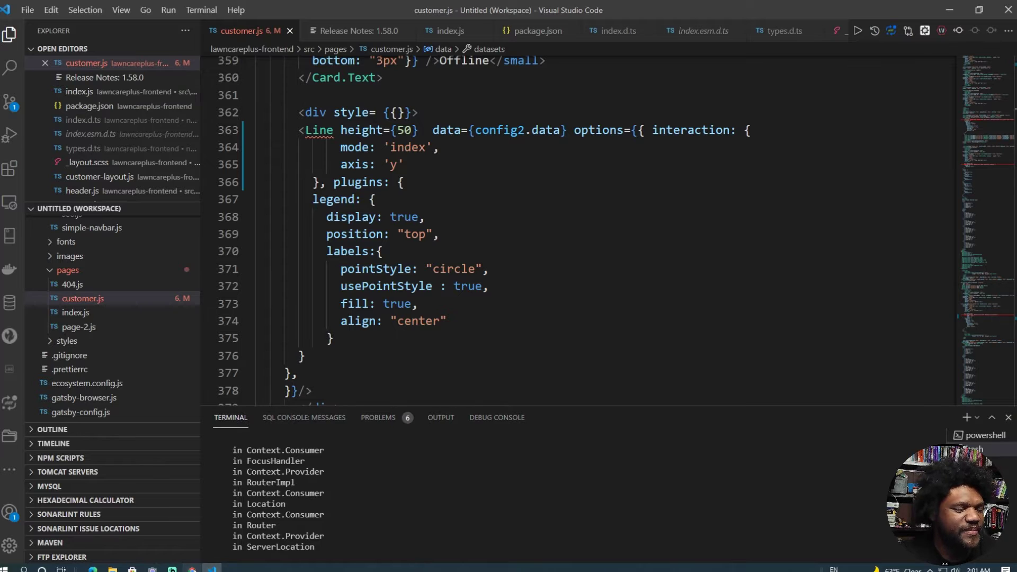
# Step: Switch to Chrome with the localhost:8000/customer/ page, maximize the window and return to the page's beginning
pyautogui.click(192, 568)
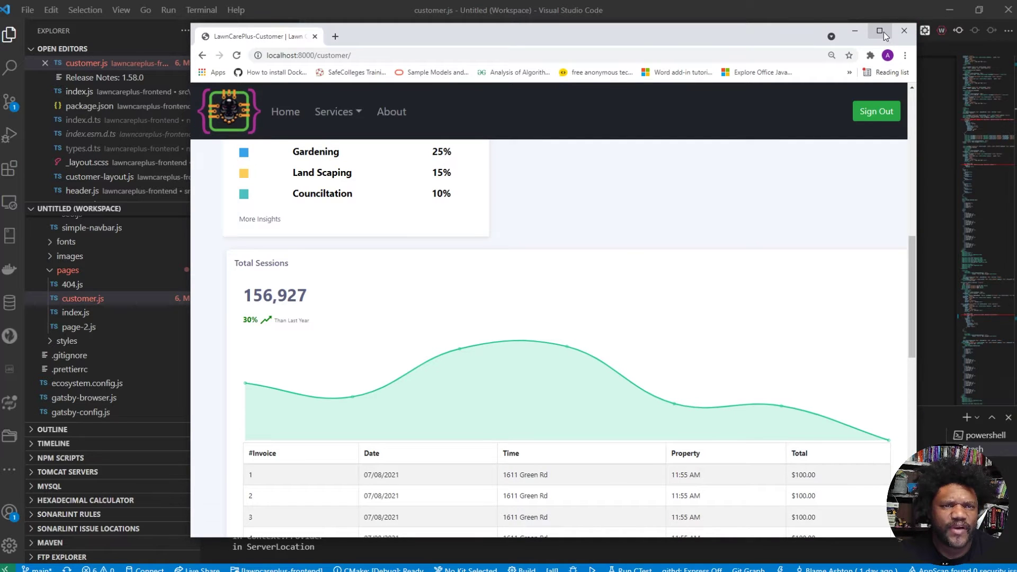
pyautogui.click(880, 32)
pyautogui.scroll(10, 754, 224)
pyautogui.scroll(1, 757, 226)
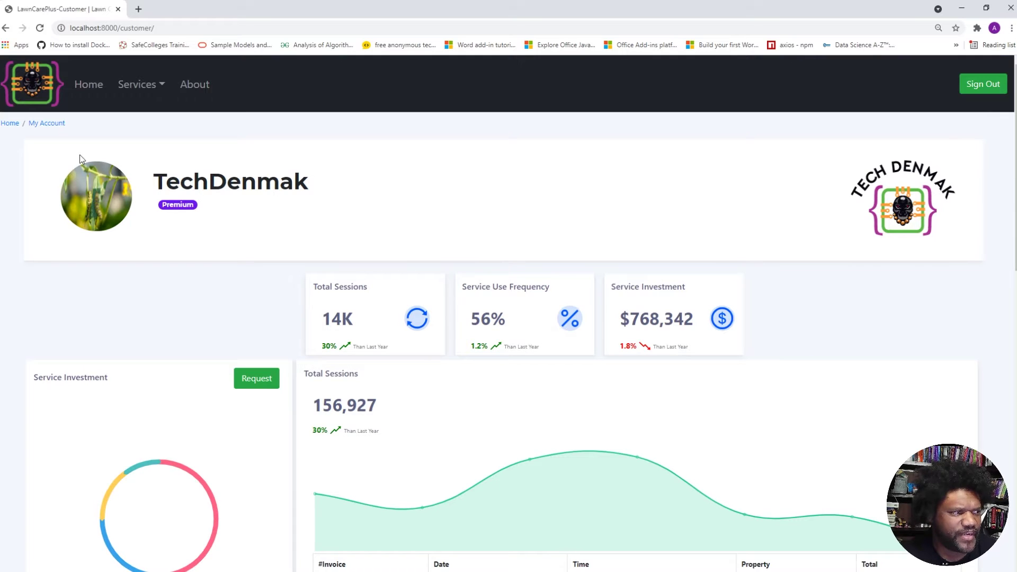
# Step: Look through the rendered customer dashboard: score cards, Service Investment doughnut, Total Sessions chart, invoice table and Total Sales card
pyautogui.scroll(-3, 366, 196)
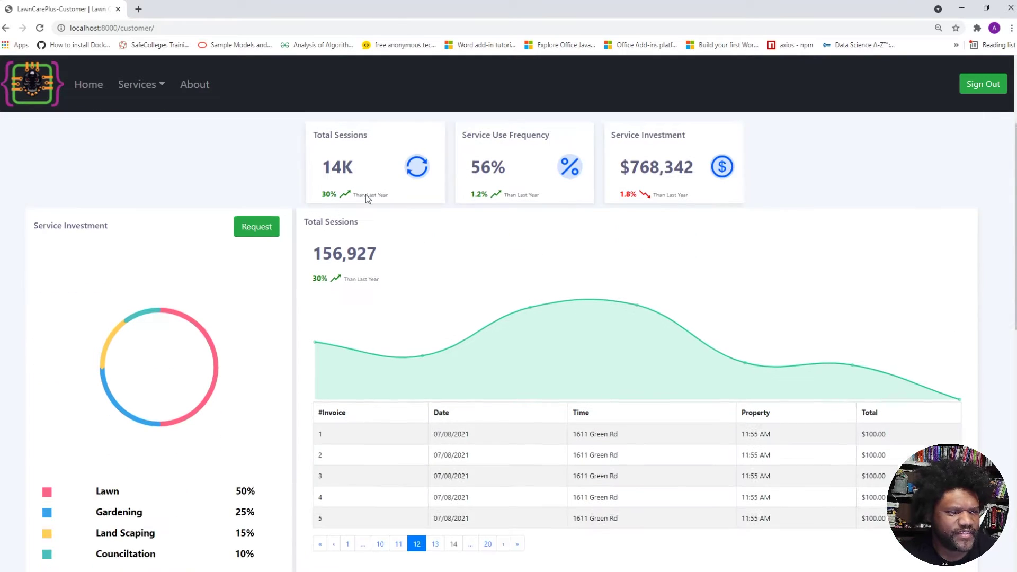
pyautogui.scroll(3, 366, 196)
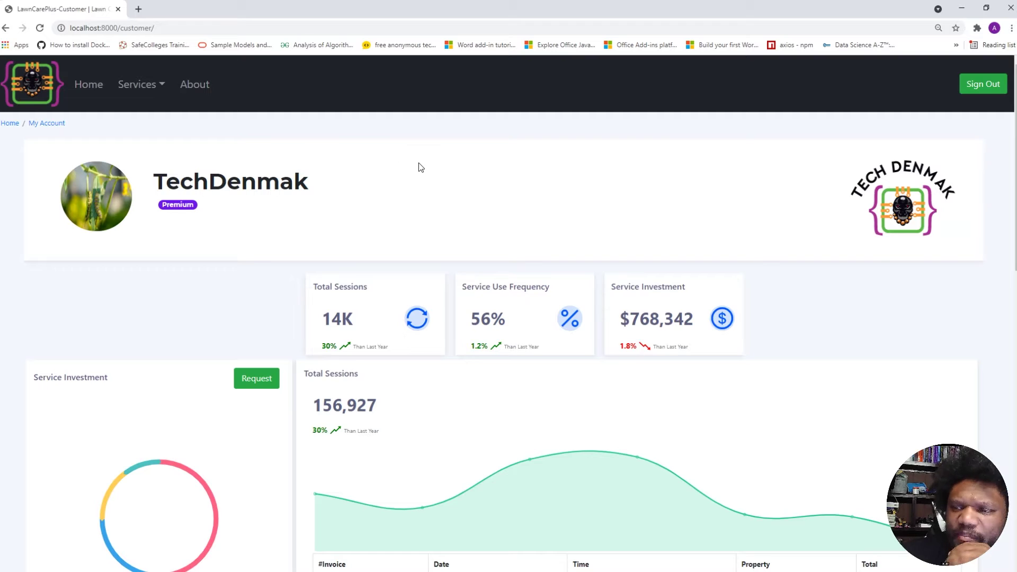
pyautogui.scroll(-2, 412, 328)
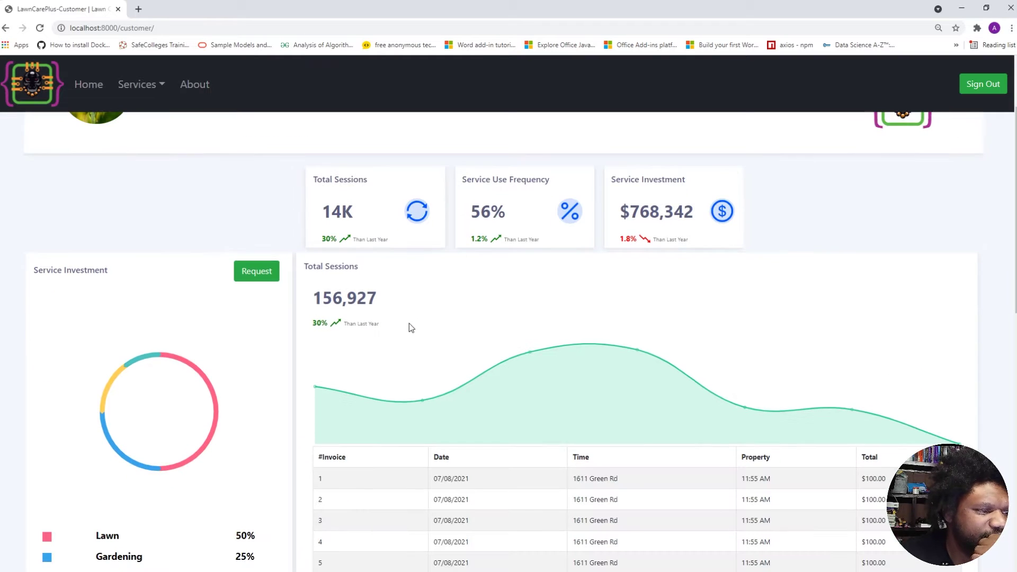
pyautogui.scroll(-3, 446, 307)
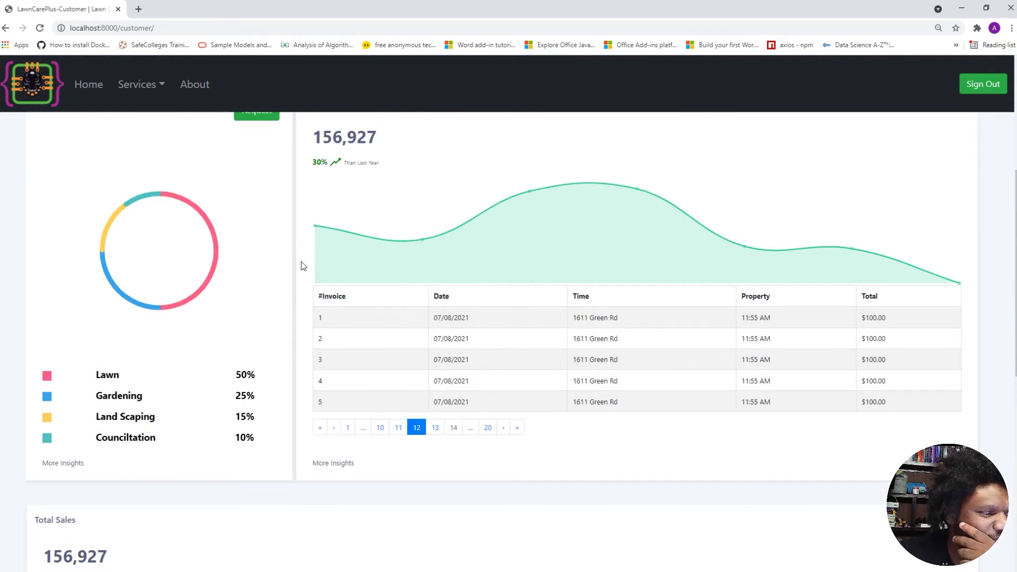
pyautogui.scroll(-1, 428, 302)
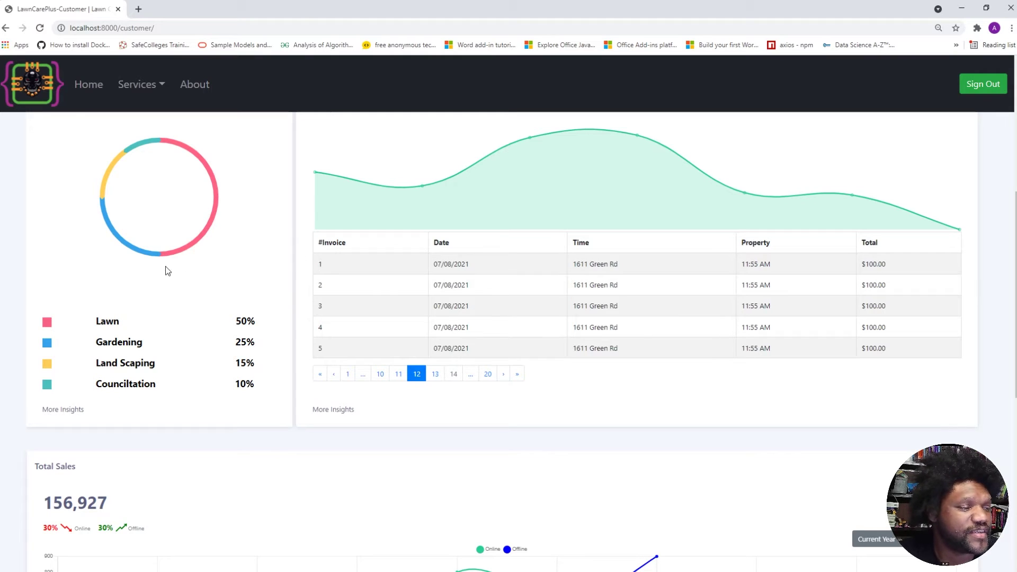
pyautogui.scroll(3, 225, 272)
pyautogui.scroll(-1, 224, 273)
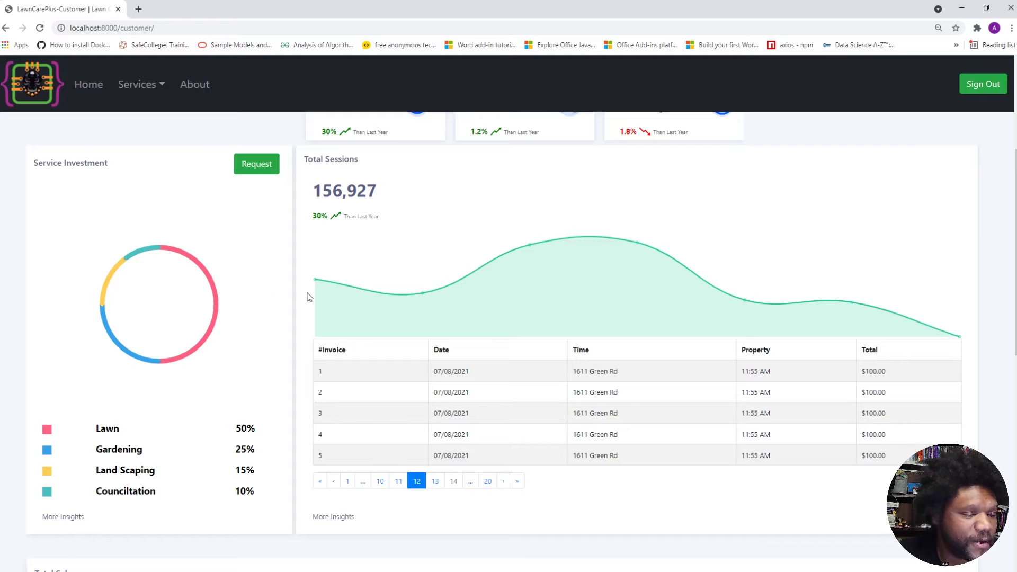
pyautogui.scroll(2, 317, 290)
pyautogui.scroll(-2, 431, 302)
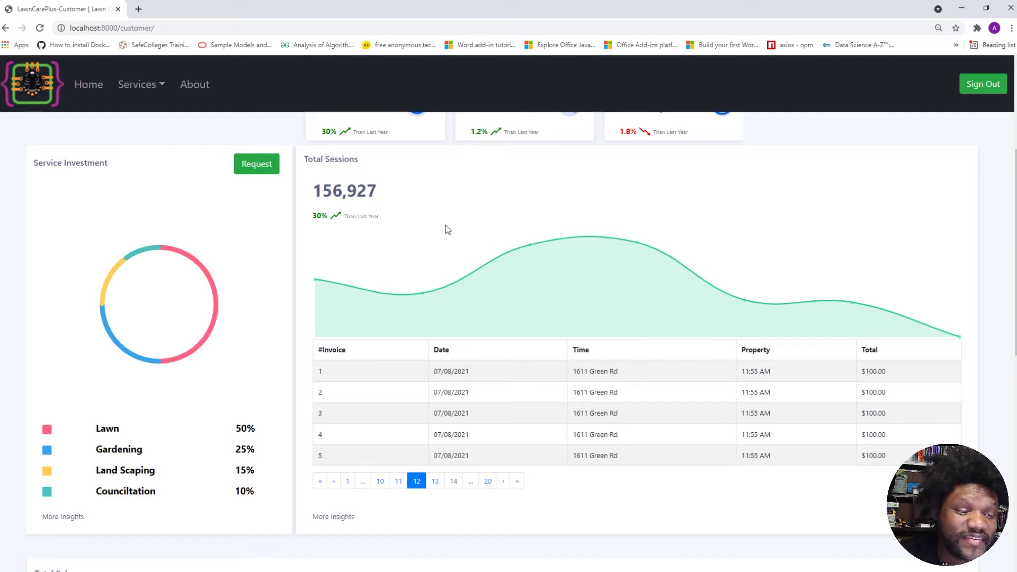
pyautogui.scroll(1, 610, 253)
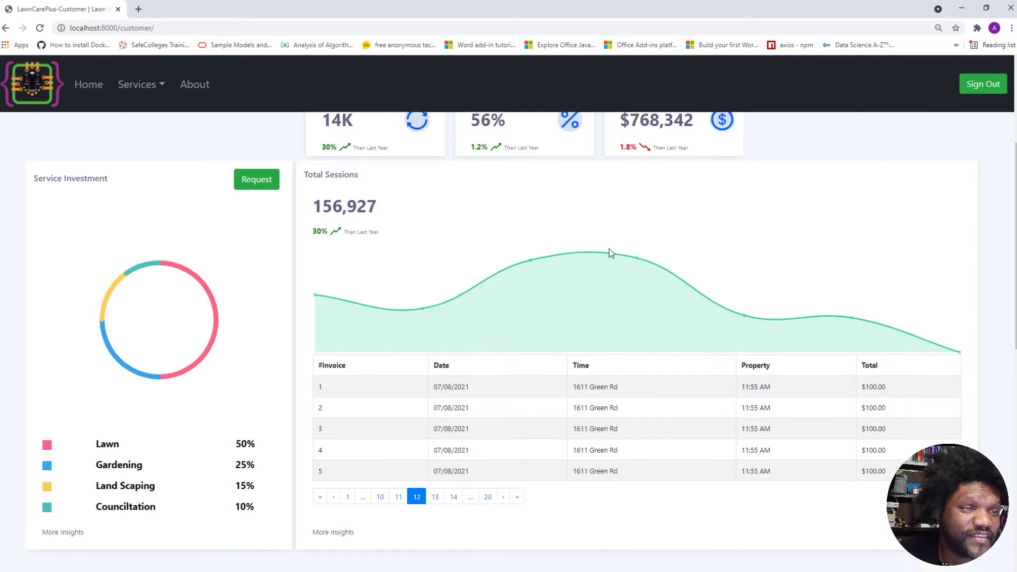
pyautogui.scroll(4, 610, 253)
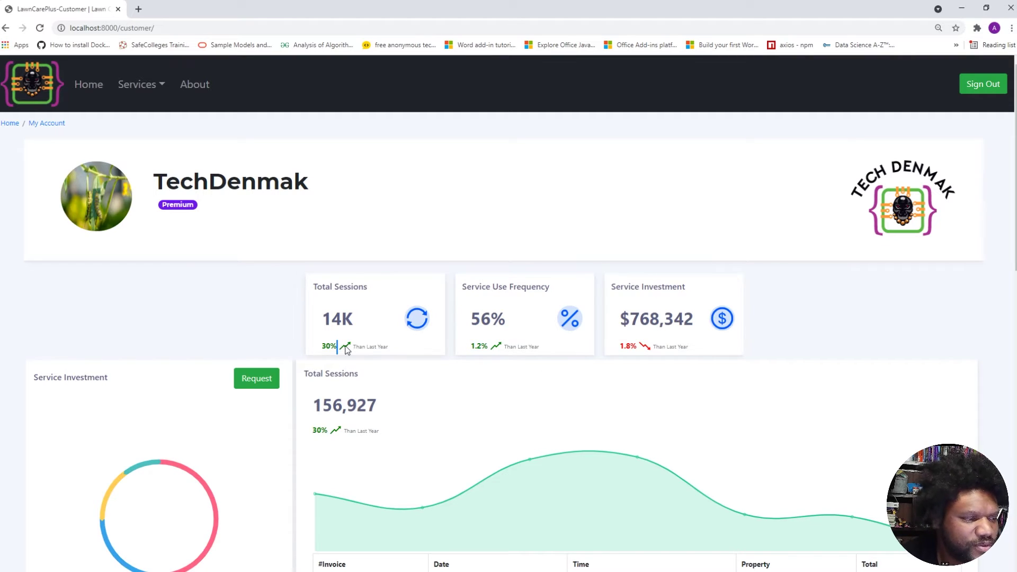
pyautogui.scroll(-2, 670, 348)
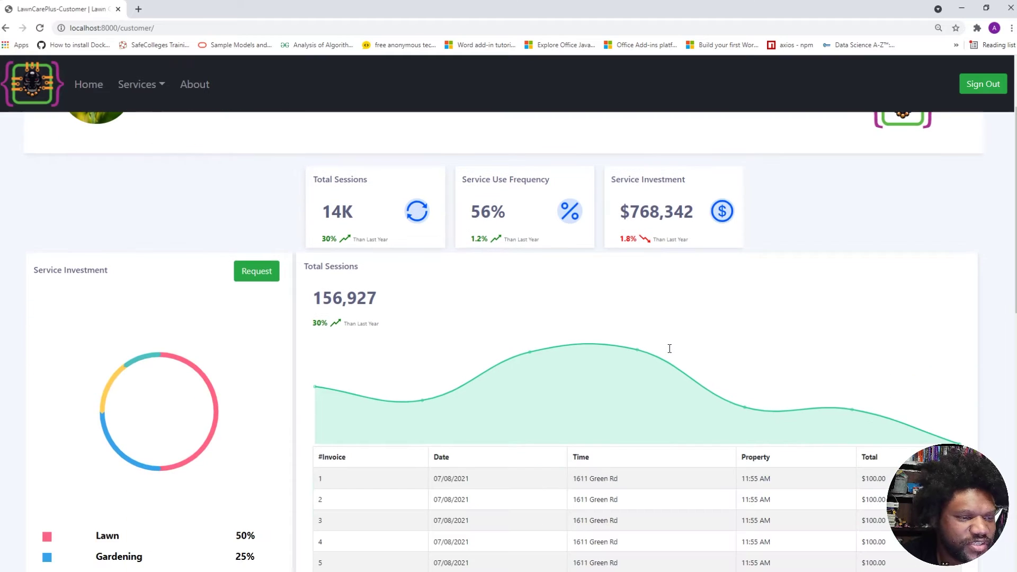
pyautogui.scroll(3, 675, 350)
pyautogui.scroll(-6, 674, 350)
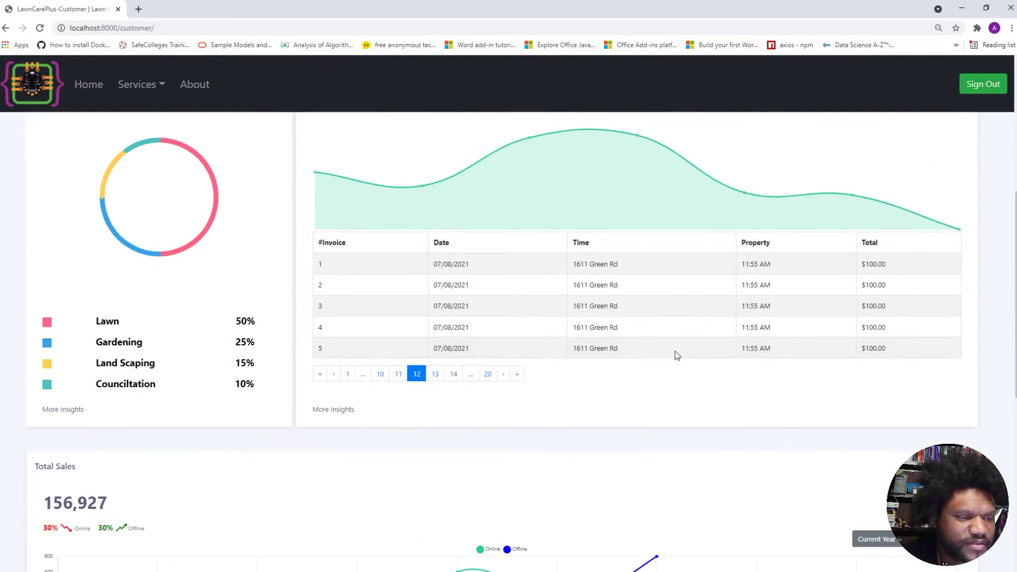
# Step: Look through the rendered Total Sessions chart, invoice table, Total Sales chart and Service Logs, returning to the page's beginning
pyautogui.scroll(2, 674, 351)
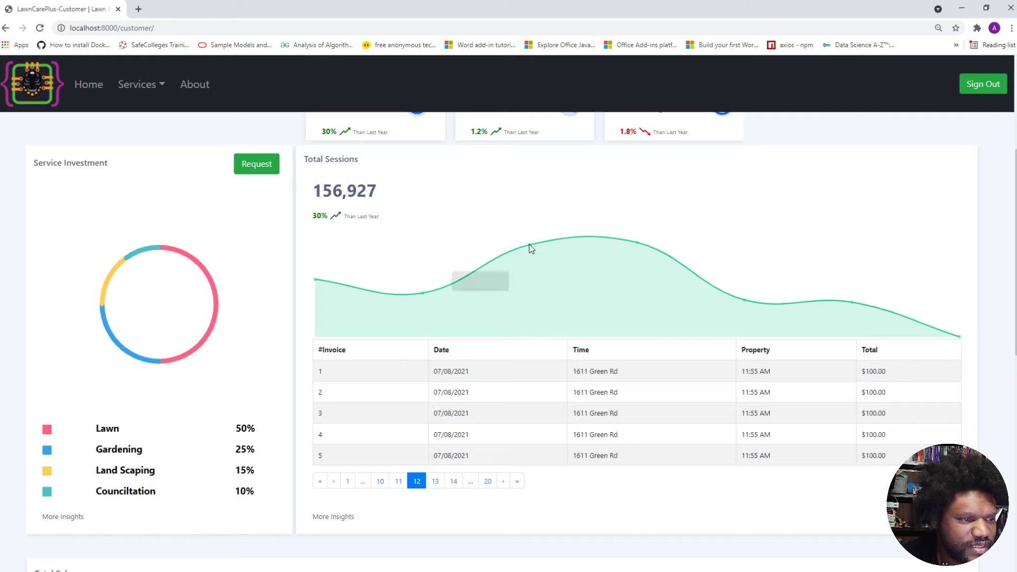
pyautogui.scroll(-1, 415, 267)
pyautogui.scroll(-3, 415, 267)
pyautogui.scroll(3, 415, 267)
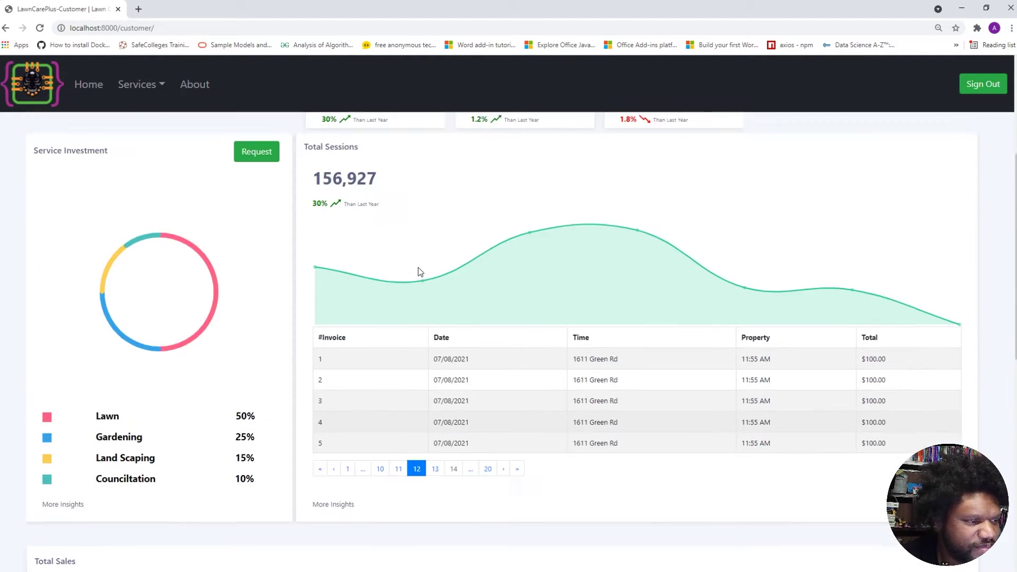
pyautogui.scroll(-3, 417, 270)
pyautogui.scroll(-3, 417, 270)
pyautogui.scroll(-4, 652, 377)
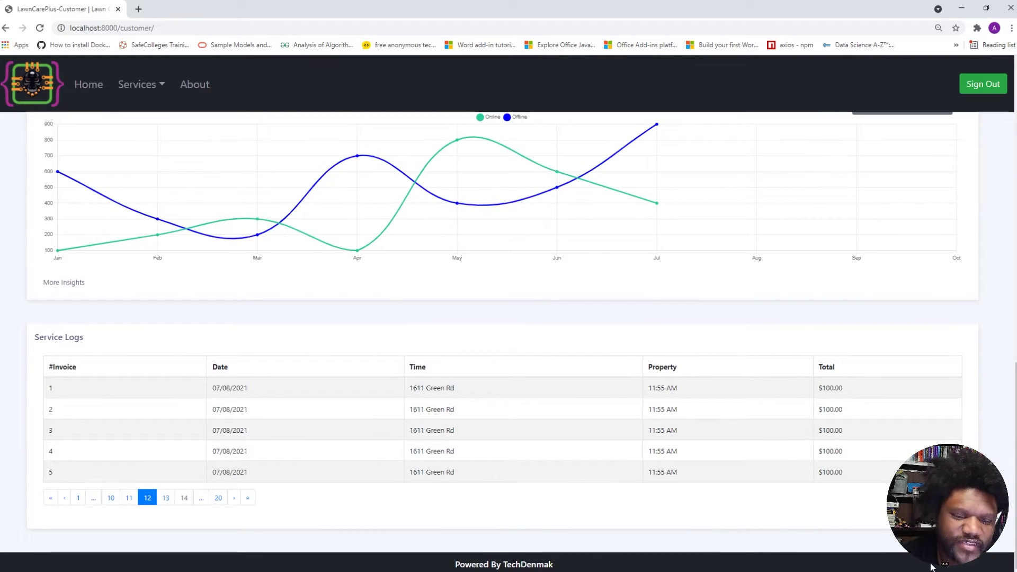
pyautogui.scroll(10, 512, 416)
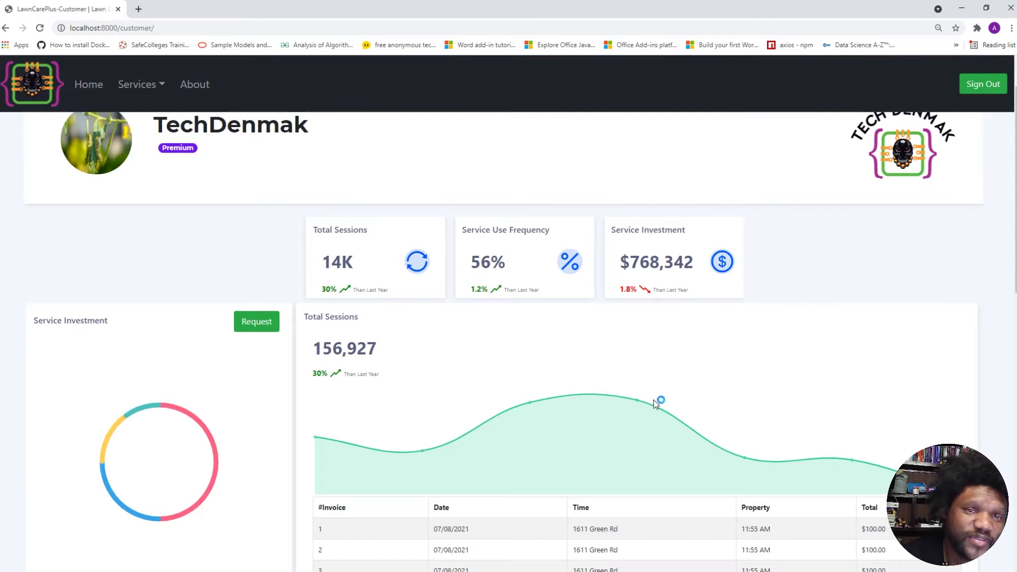
pyautogui.scroll(2, 654, 397)
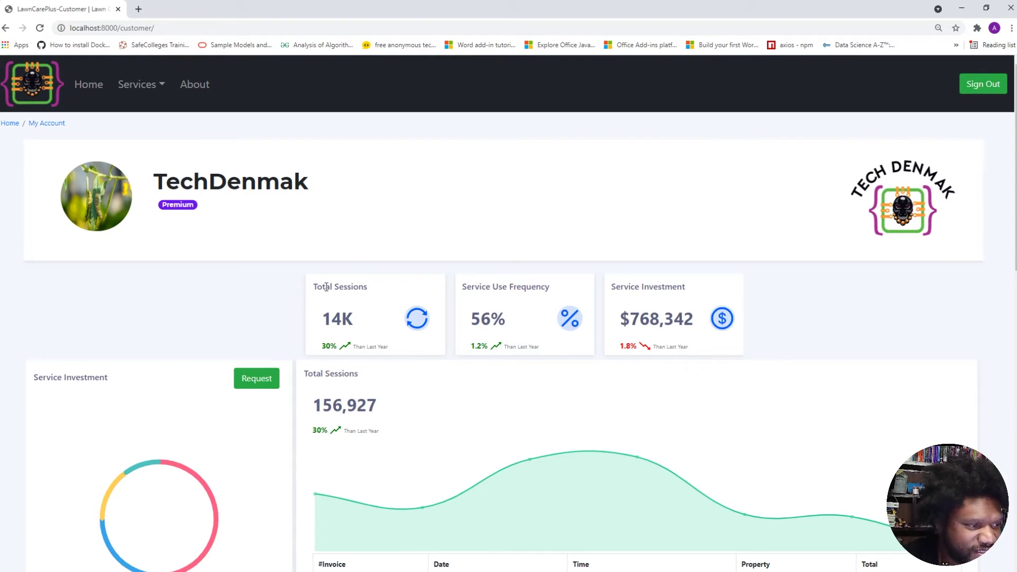
# Step: Highlight the Total Sessions, Service Use Frequency and Service Investment card titles, and review the dashboard down to the Service Logs table
pyautogui.moveTo(314, 287); pyautogui.dragTo(367, 290)
pyautogui.moveTo(462, 286); pyautogui.dragTo(688, 287)
pyautogui.scroll(-1, 358, 339)
pyautogui.scroll(-3, 365, 342)
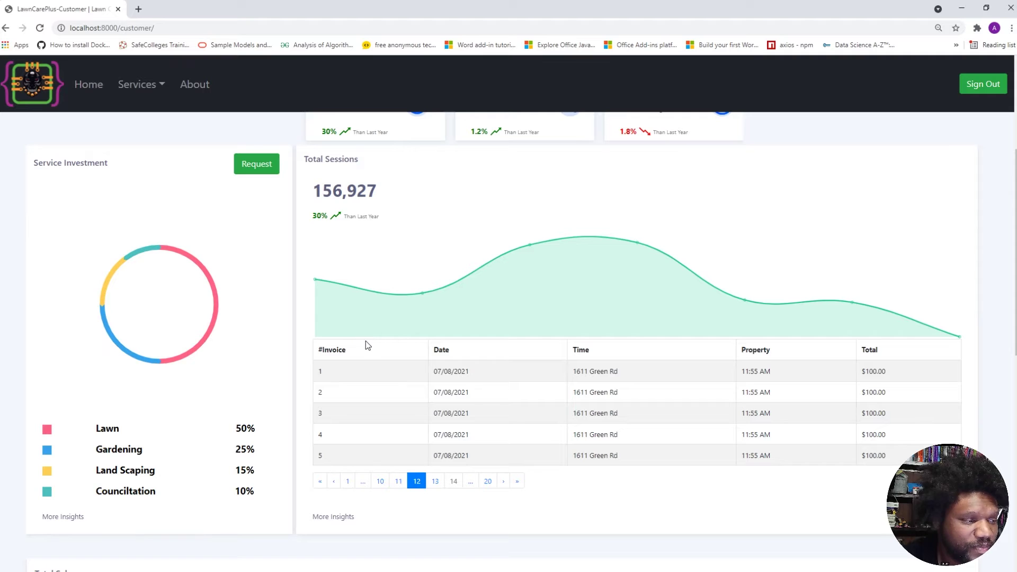
pyautogui.scroll(4, 386, 363)
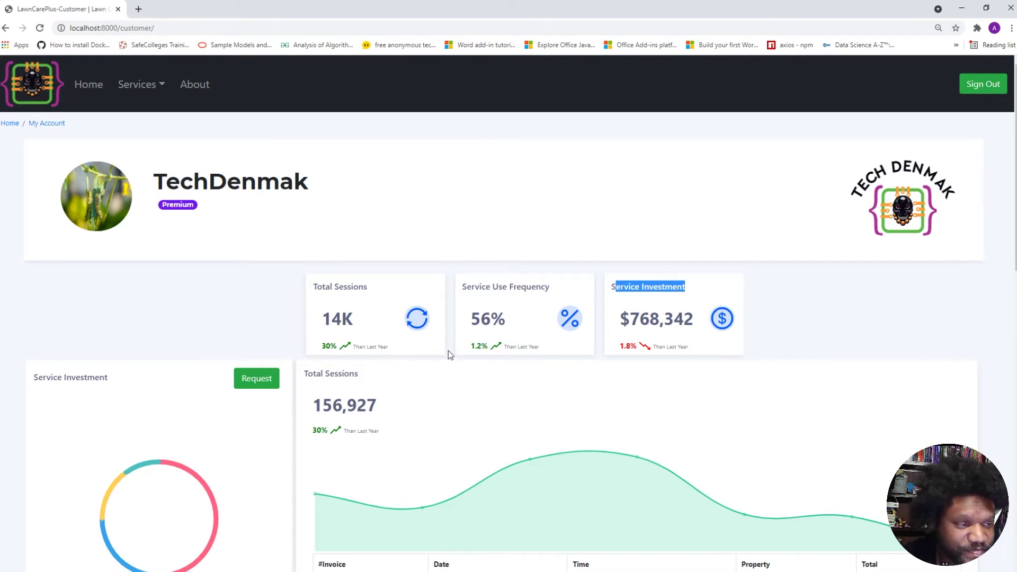
pyautogui.scroll(-4, 448, 350)
pyautogui.scroll(-10, 449, 351)
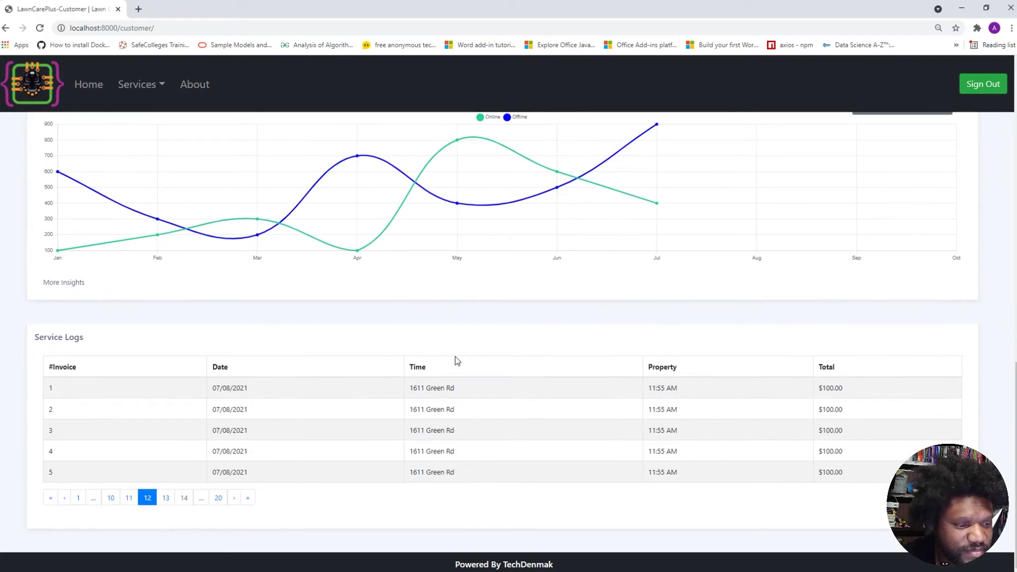
# Step: Open the deployed site techdenmak-lawncareplus.s3-website-us-east-1.amazonaws.com in a new browser tab
pyautogui.click(138, 9)
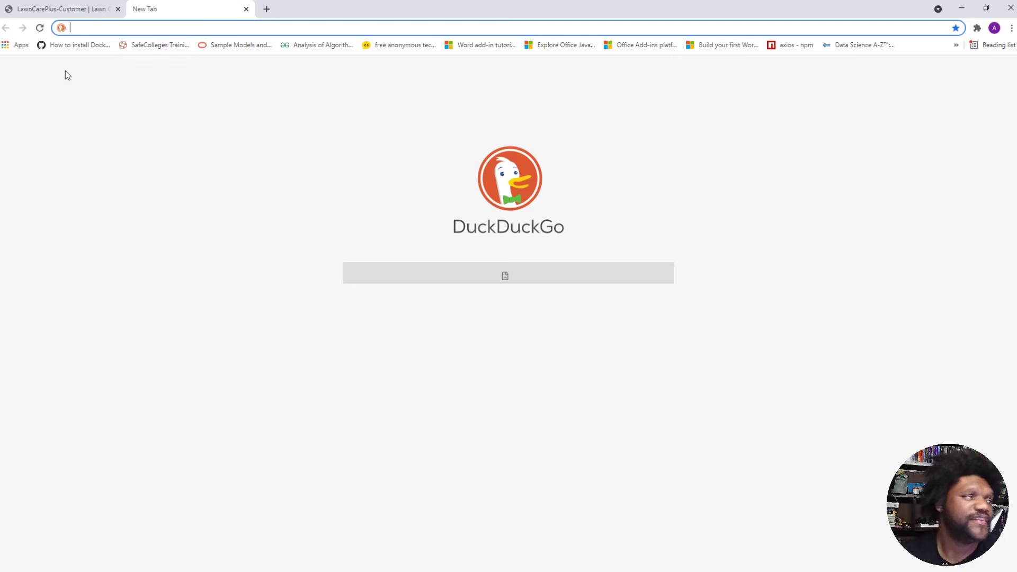
pyautogui.write('te')
pyautogui.press('Return')
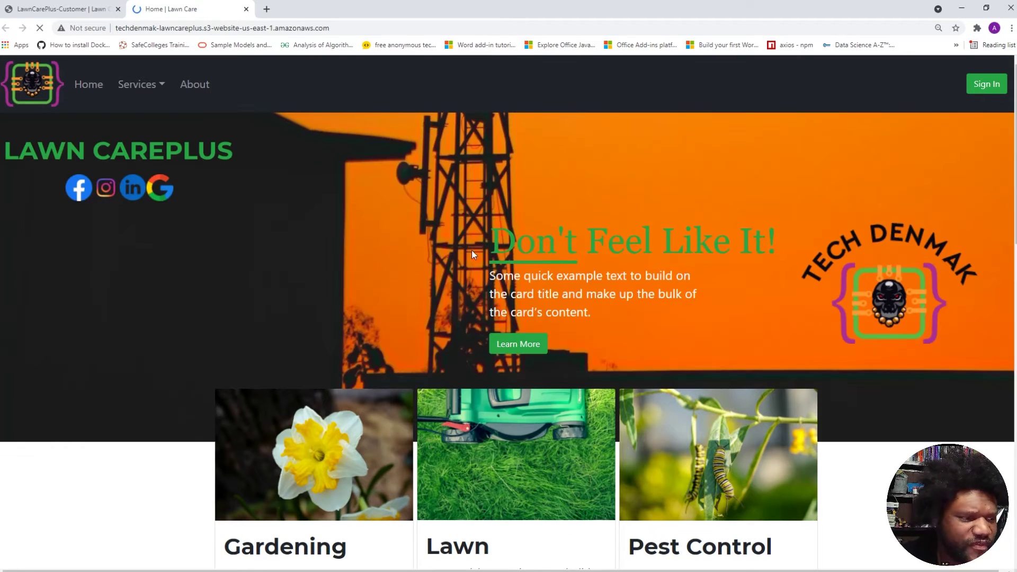
# Step: Look over the deployed home page's service cards, Don't Feel Like It section and Testimonials, returning to its beginning
pyautogui.scroll(-10, 474, 249)
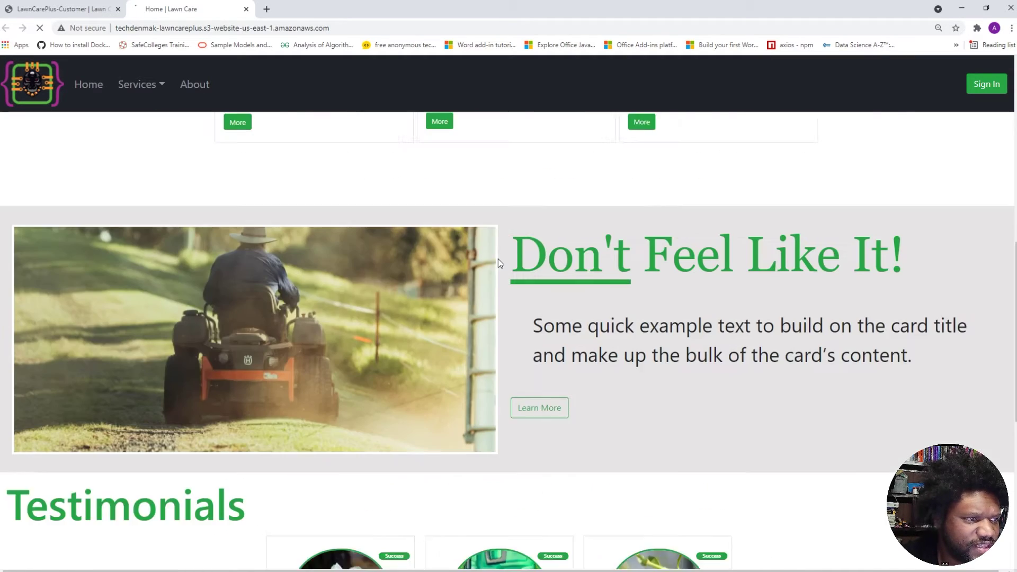
pyautogui.scroll(-8, 507, 270)
pyautogui.scroll(2, 532, 334)
pyautogui.scroll(-2, 534, 333)
pyautogui.scroll(10, 533, 333)
pyautogui.scroll(5, 532, 332)
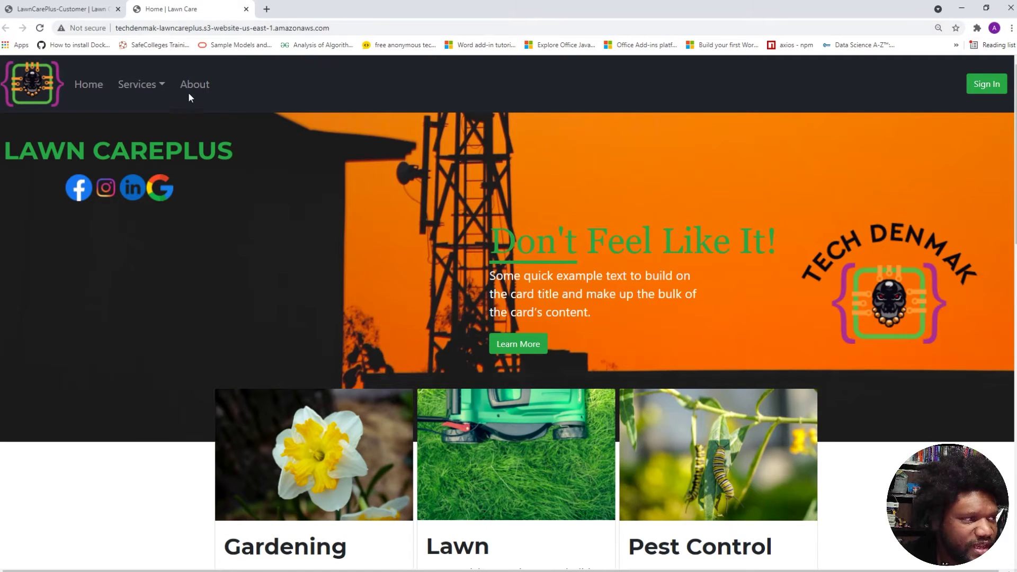
# Step: Follow the deployed site's About link to the customer dashboard and view its contents down to the Total Sales chart
pyautogui.click(198, 84)
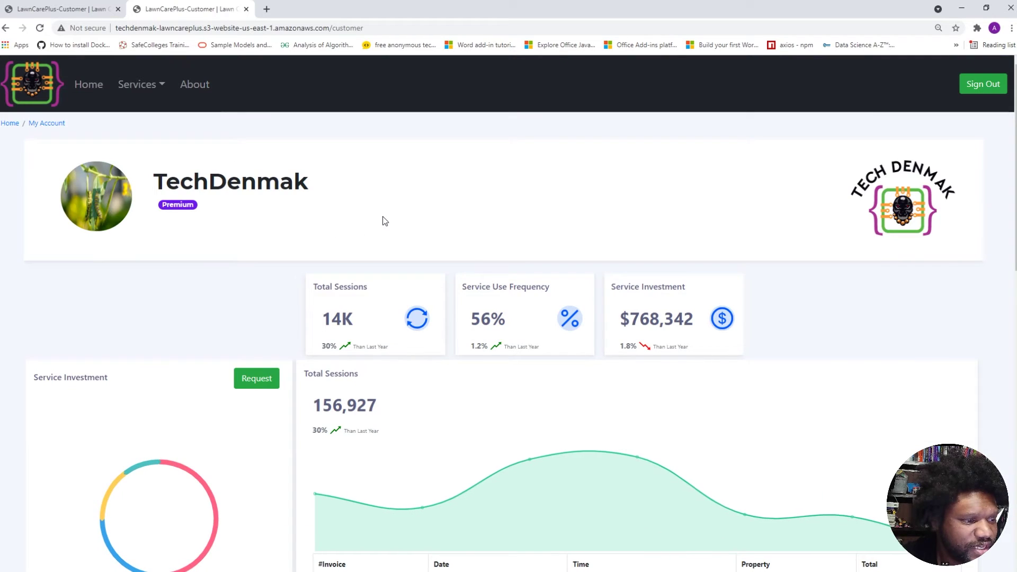
pyautogui.scroll(-2, 385, 221)
pyautogui.scroll(2, 385, 221)
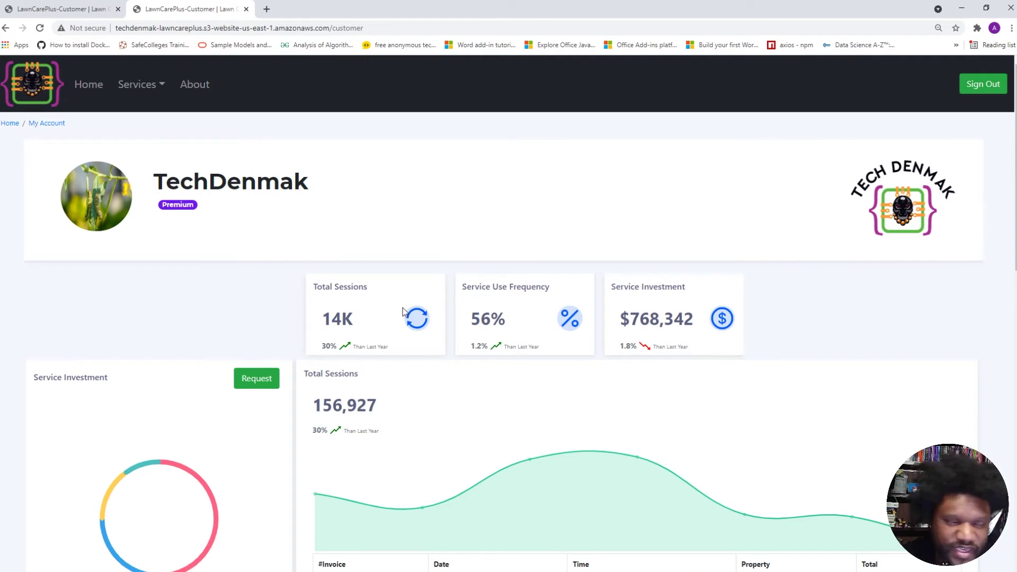
pyautogui.scroll(-8, 422, 286)
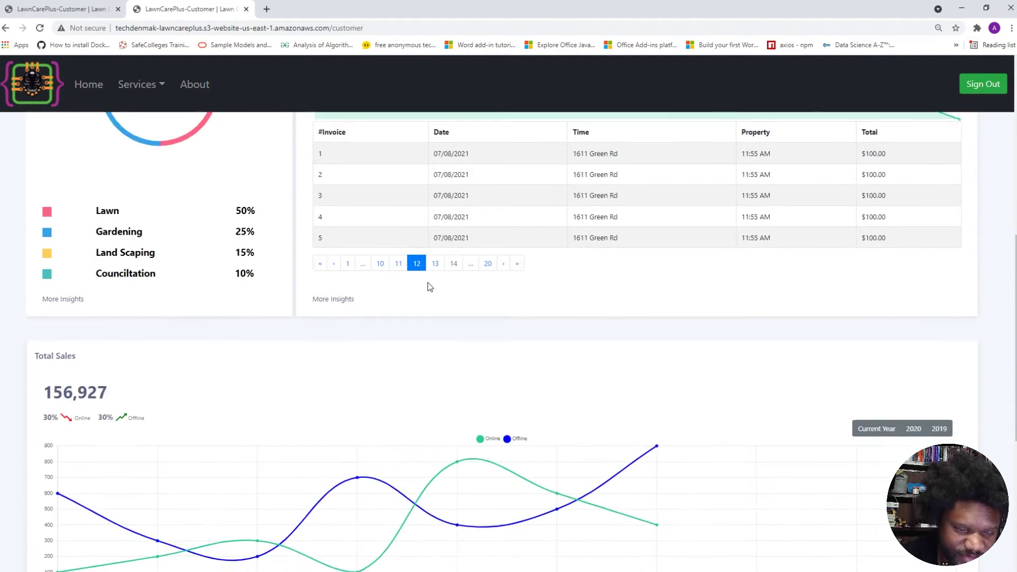
pyautogui.scroll(-3, 430, 287)
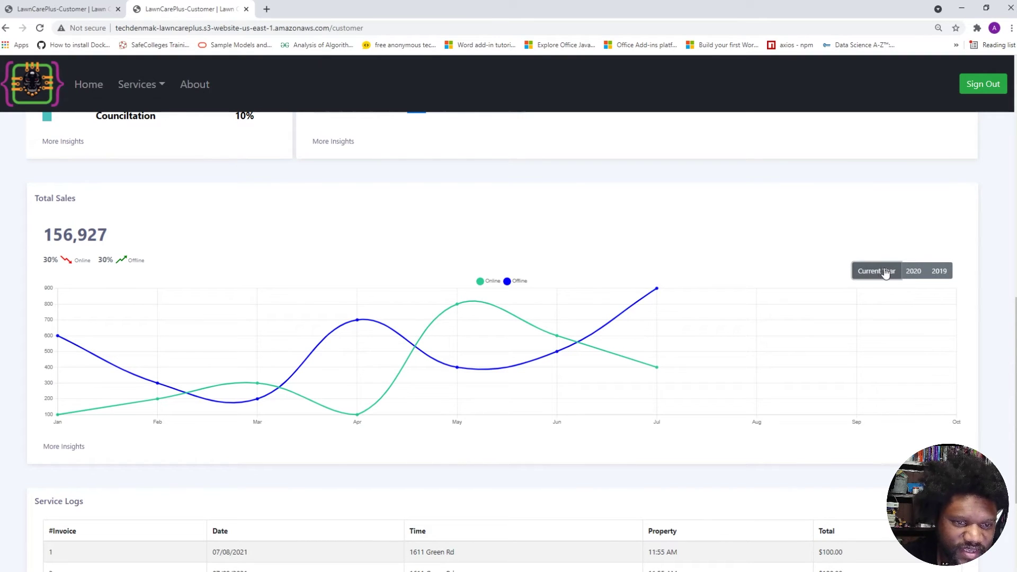
# Step: Highlight the Total Sales figure, examine the Service Logs table below the chart, and return to the dashboard's beginning
pyautogui.click(88, 239)
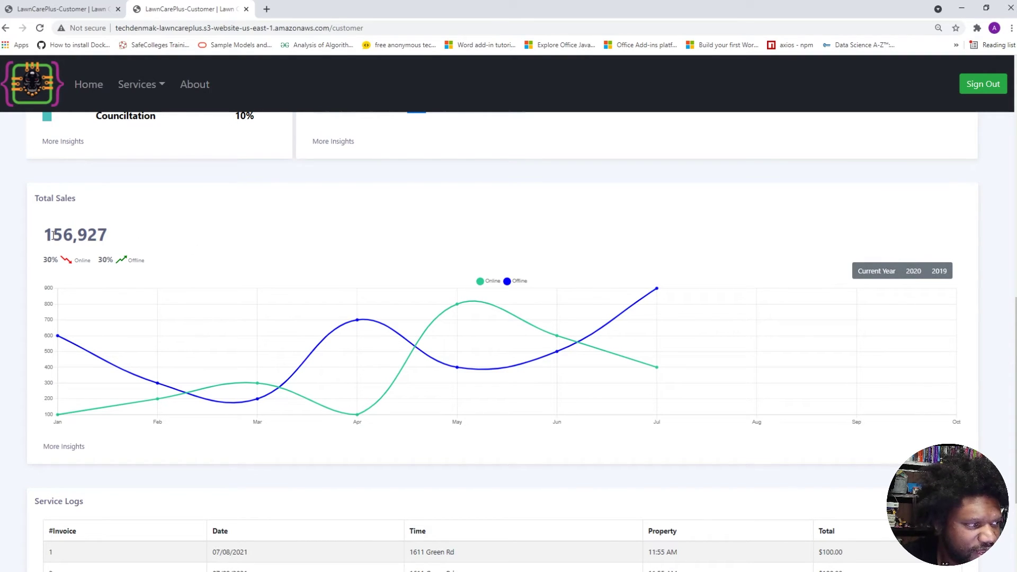
pyautogui.moveTo(58, 235); pyautogui.dragTo(118, 233)
pyautogui.click(132, 252)
pyautogui.scroll(-3, 157, 249)
pyautogui.scroll(3, 159, 246)
pyautogui.moveTo(108, 228); pyautogui.dragTo(43, 229)
pyautogui.scroll(-3, 487, 265)
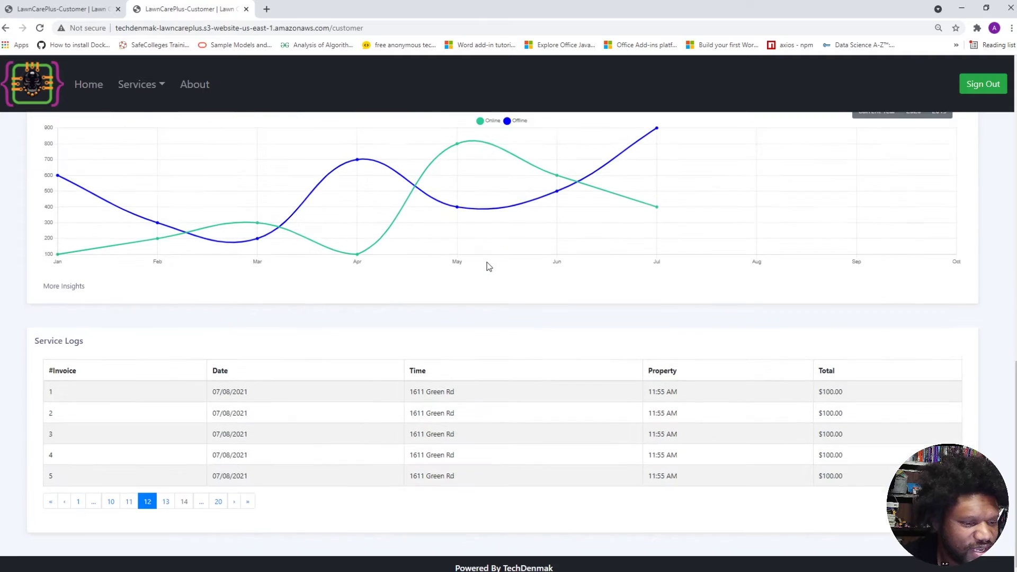
pyautogui.scroll(1, 495, 255)
pyautogui.scroll(-1, 496, 255)
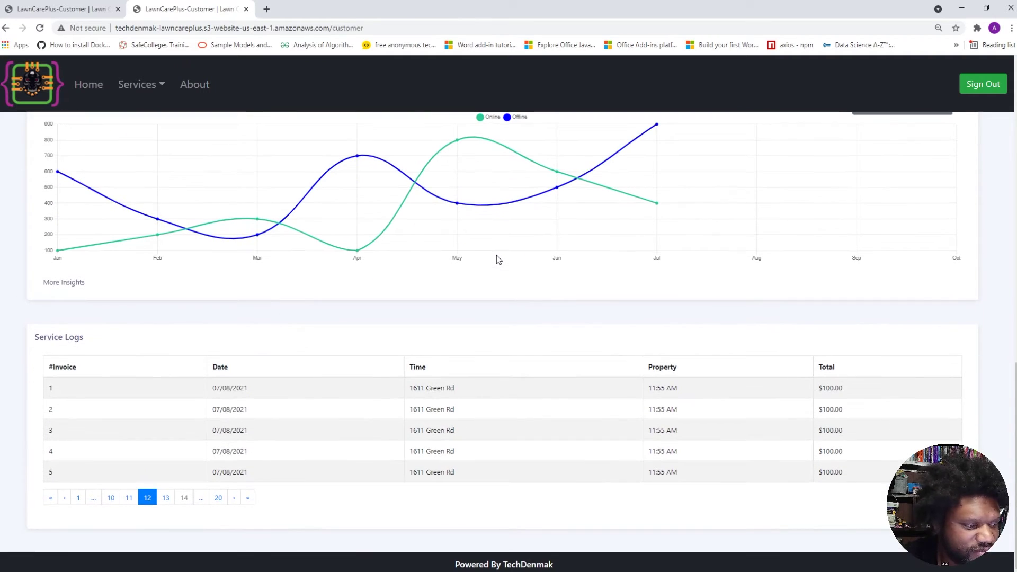
pyautogui.scroll(10, 503, 249)
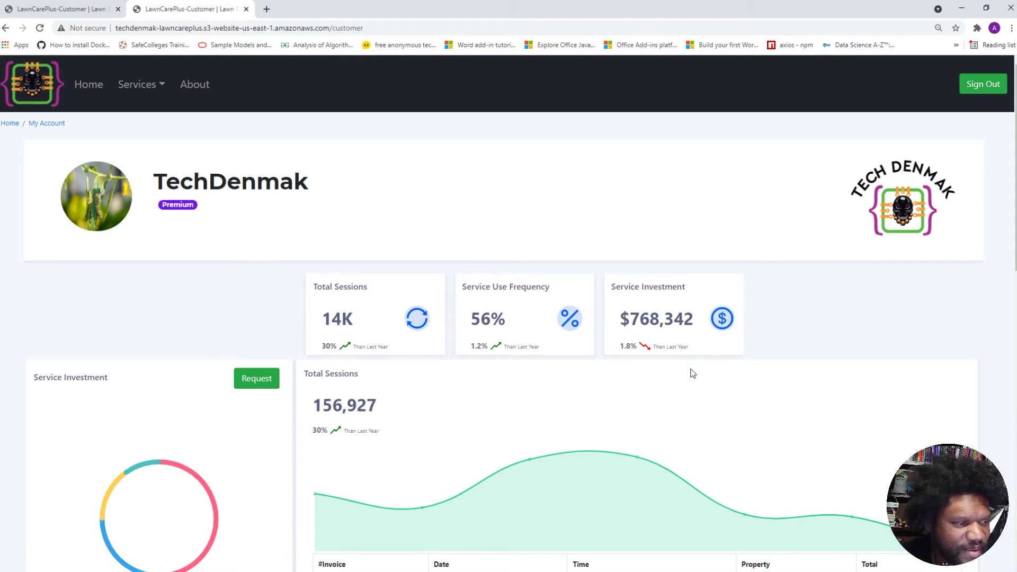
# Step: Inspect the Total Sessions chart's canvas element in DevTools, moving the window fully into view, and close the inspector
pyautogui.scroll(-2, 695, 377)
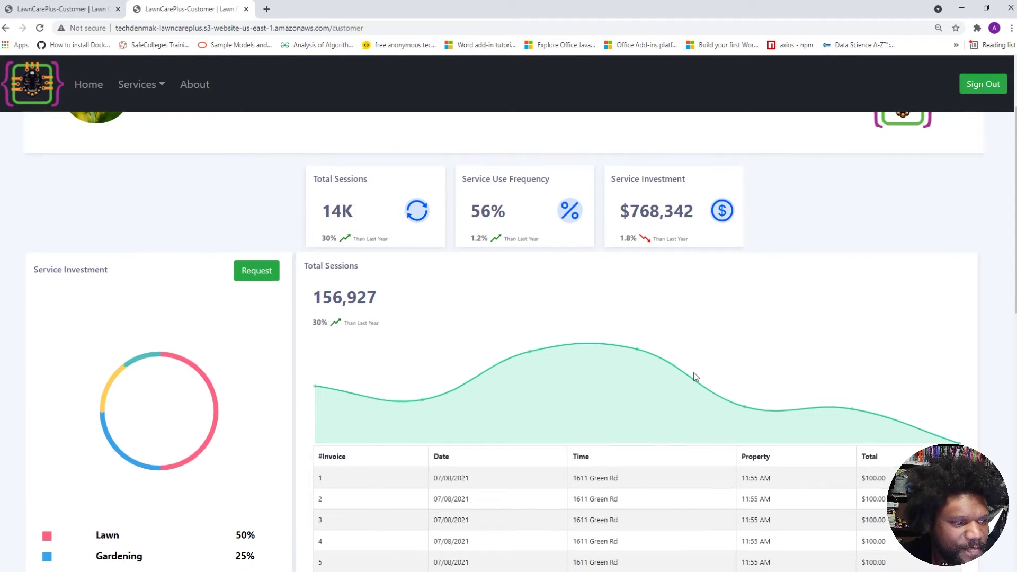
pyautogui.scroll(-2, 695, 377)
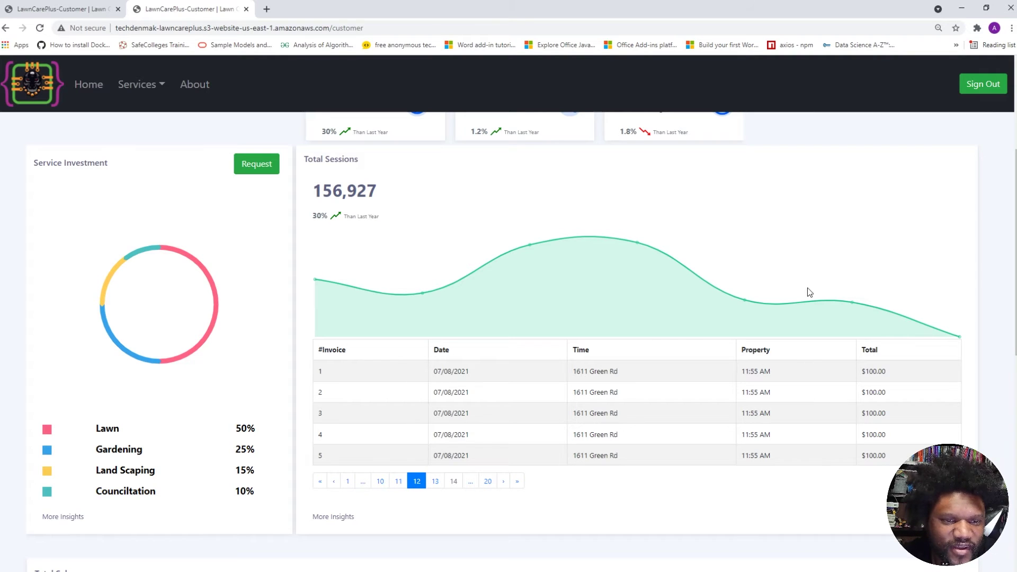
pyautogui.rightClick(614, 260)
pyautogui.click(654, 319)
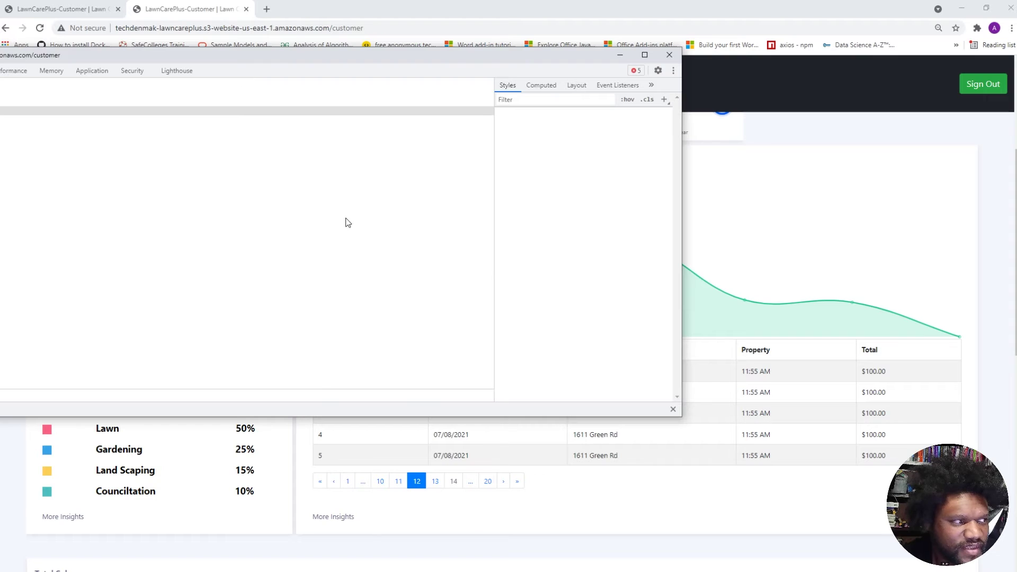
pyautogui.moveTo(271, 57); pyautogui.dragTo(466, 79)
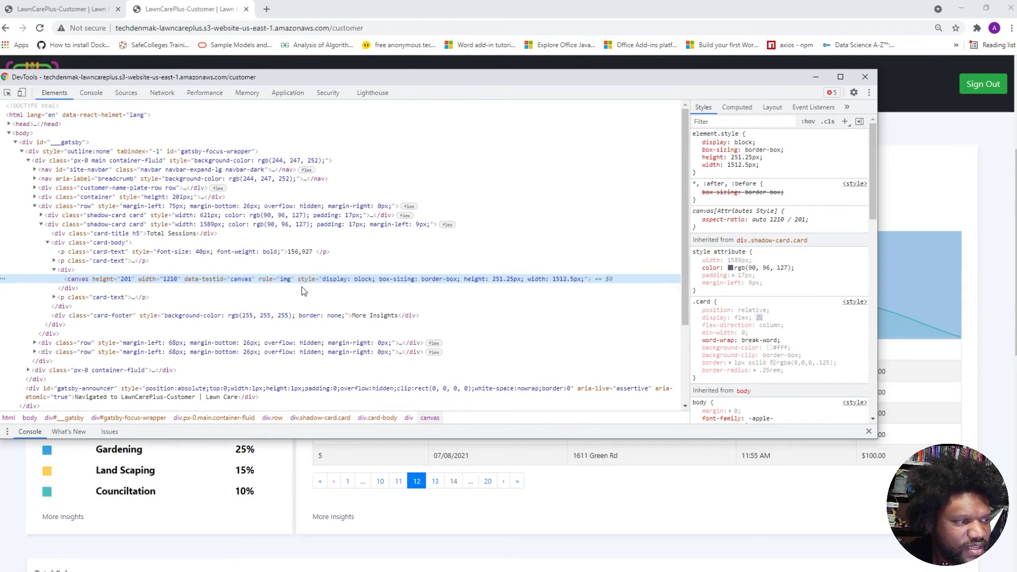
pyautogui.click(865, 77)
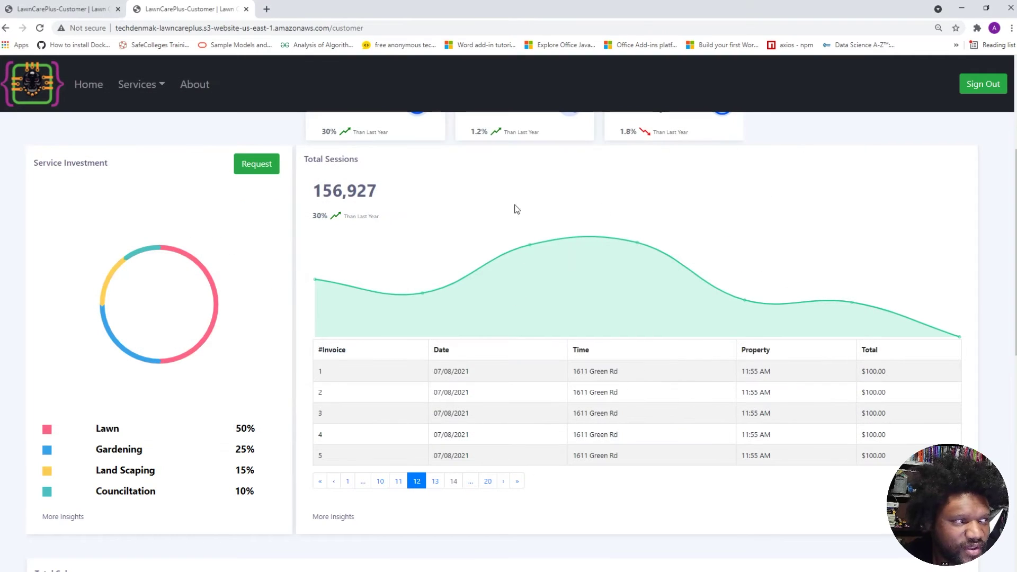
# Step: Switch to Visual Studio Code and review the Online and Offline label markup above the second Line chart in customer.js
pyautogui.moveTo(343, 569)
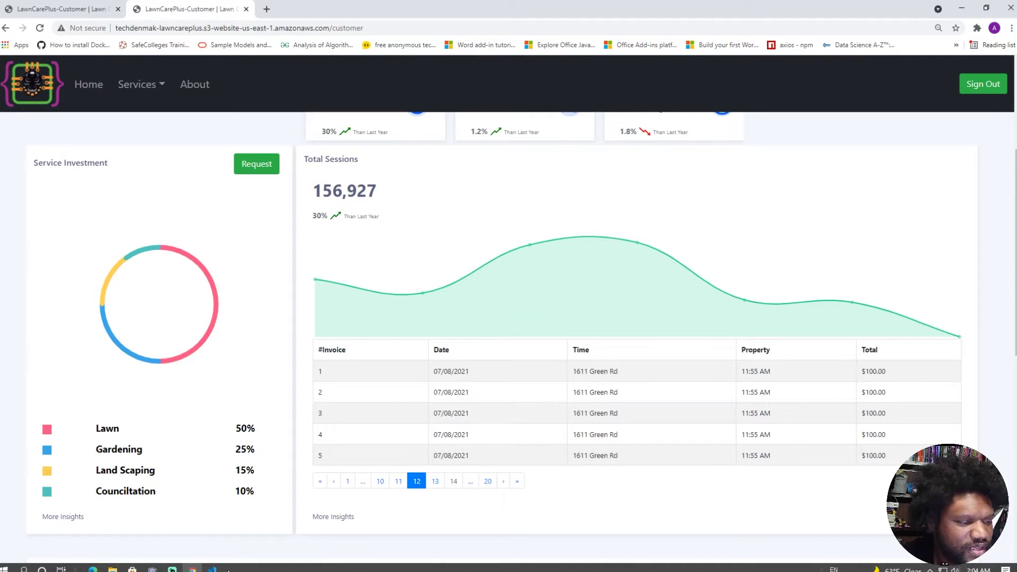
pyautogui.click(212, 569)
pyautogui.scroll(5, 433, 253)
pyautogui.scroll(3, 432, 253)
pyautogui.scroll(-5, 316, 200)
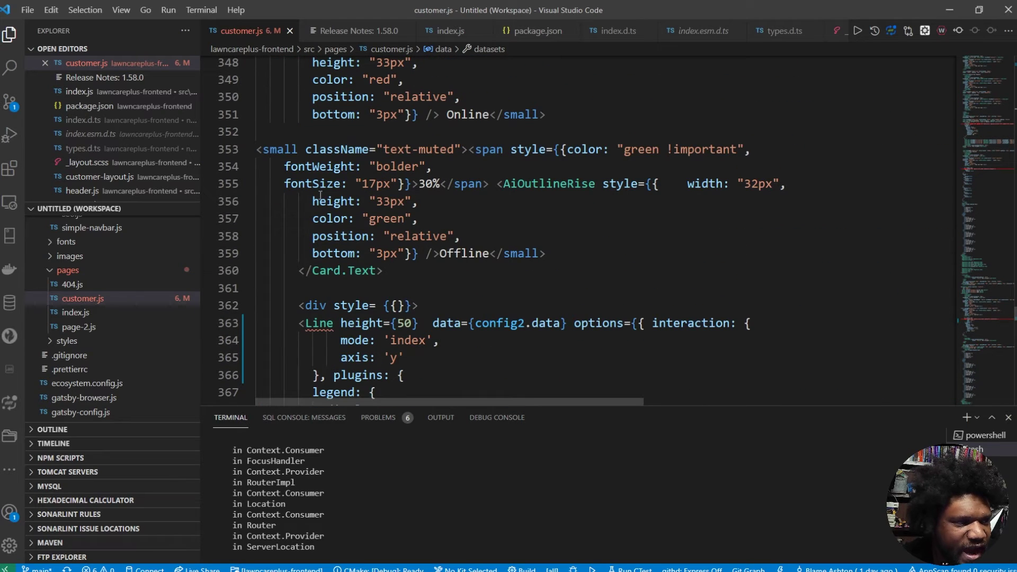
pyautogui.moveTo(324, 192)
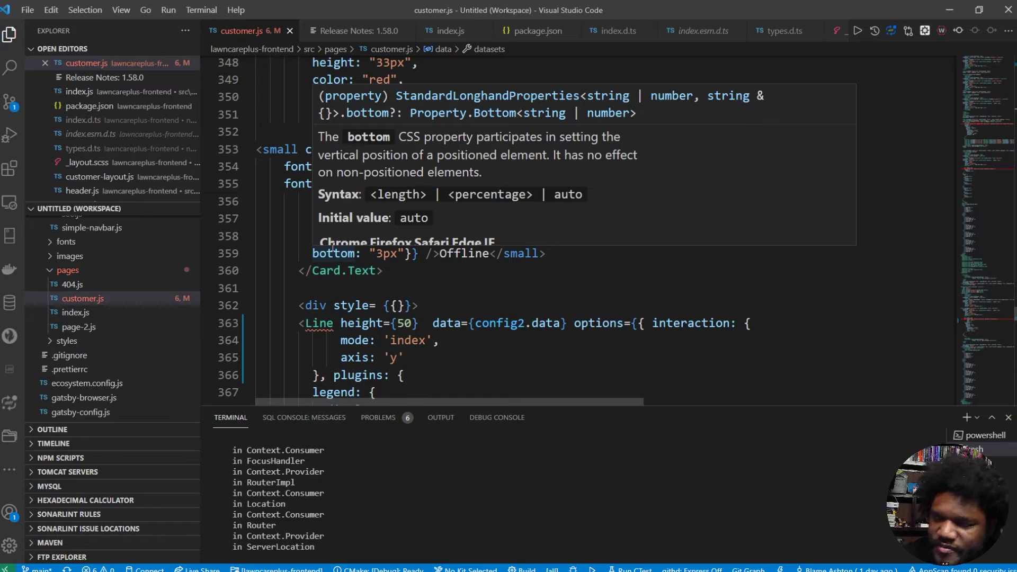
# Step: Examine the second Line chart's legend options, highlighting the closing lines of the labels block that set fill and align
pyautogui.scroll(-6, 582, 266)
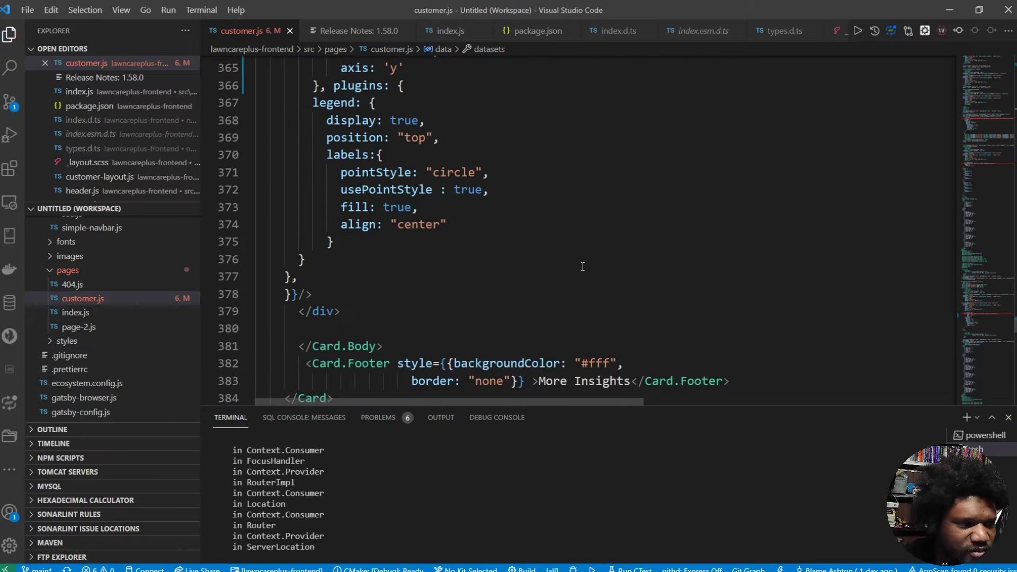
pyautogui.scroll(2, 582, 266)
pyautogui.click(447, 322)
pyautogui.moveTo(386, 337); pyautogui.dragTo(358, 257)
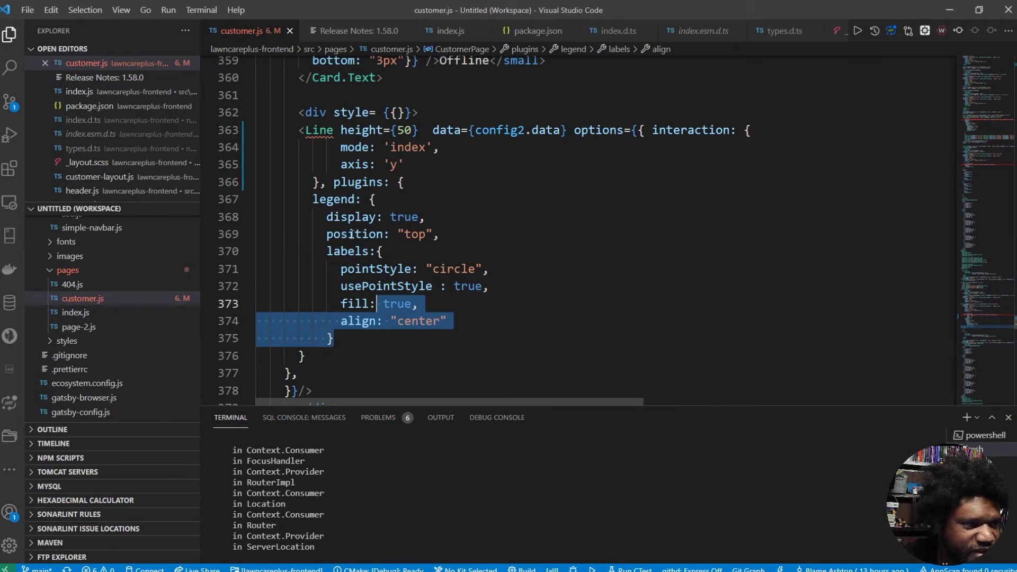
pyautogui.scroll(-2, 424, 297)
pyautogui.scroll(2, 429, 302)
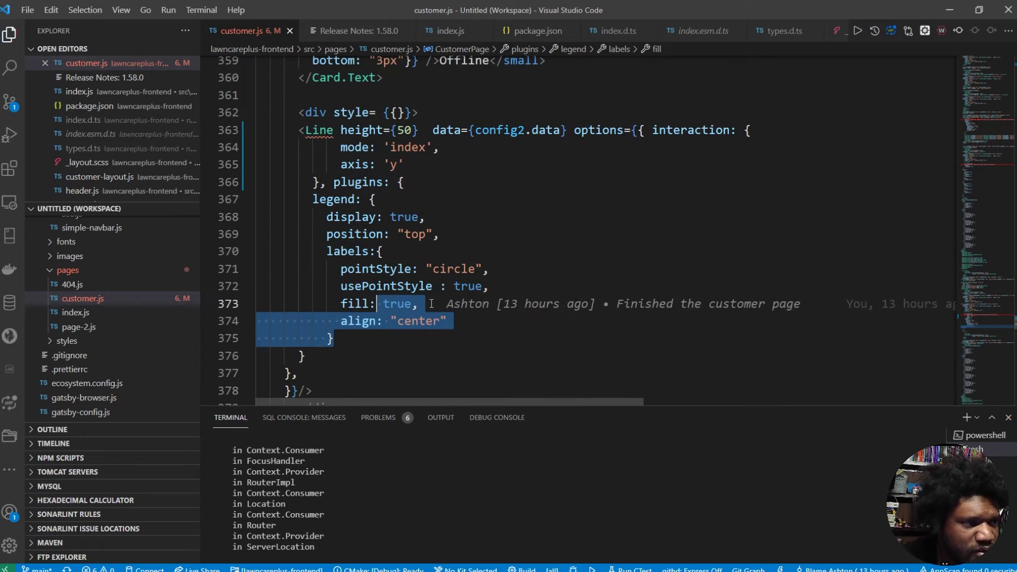
pyautogui.moveTo(433, 300)
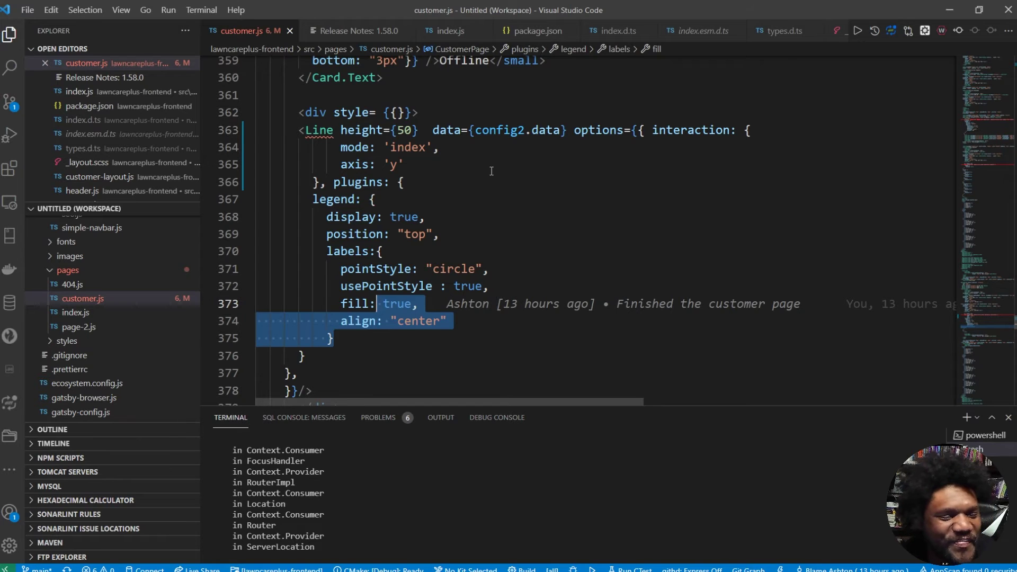
# Step: Read through the Service Logs card markup and its table rows down to the start of the pagination
pyautogui.scroll(-6, 491, 171)
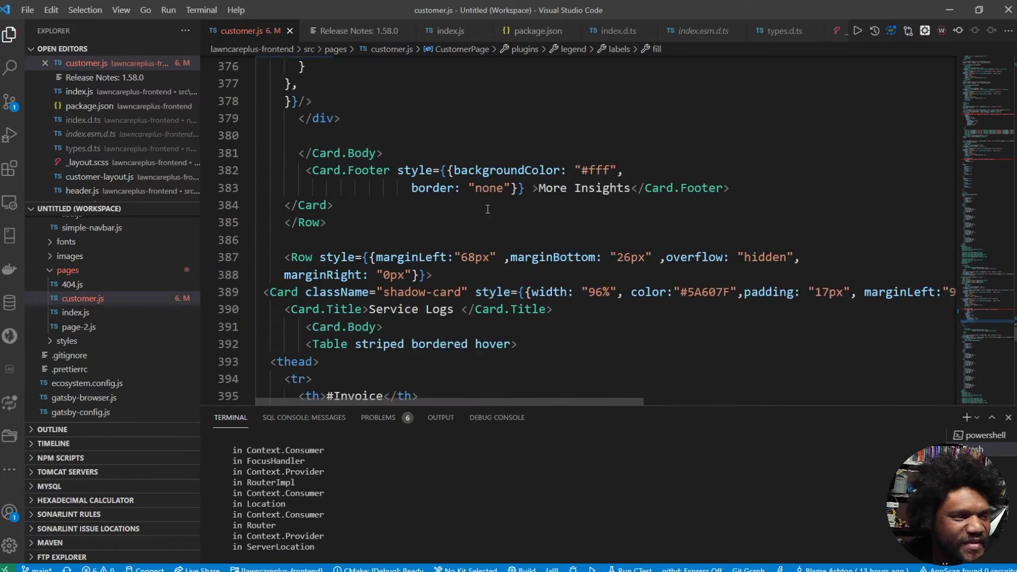
pyautogui.scroll(-14, 488, 209)
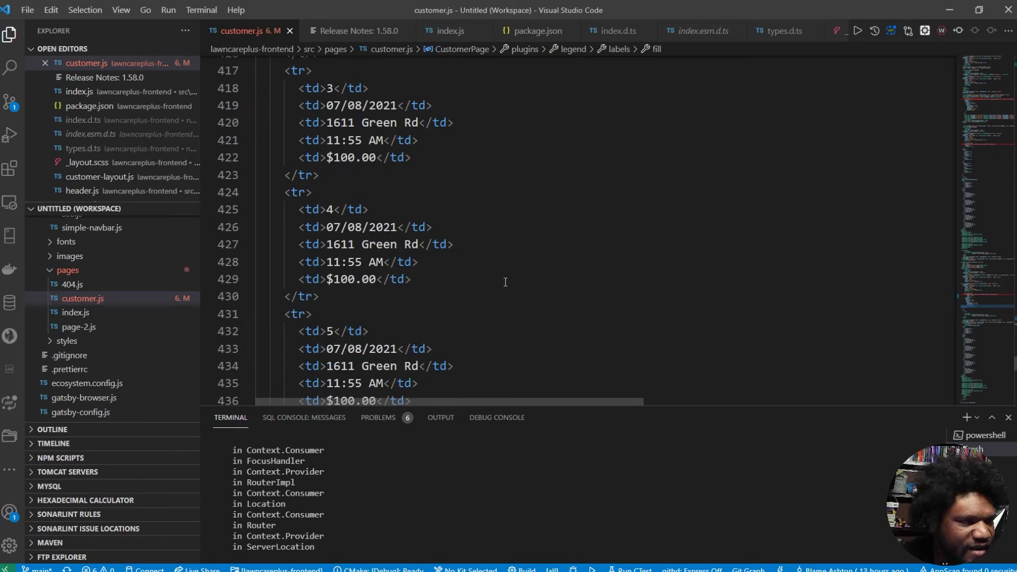
pyautogui.scroll(-2, 506, 282)
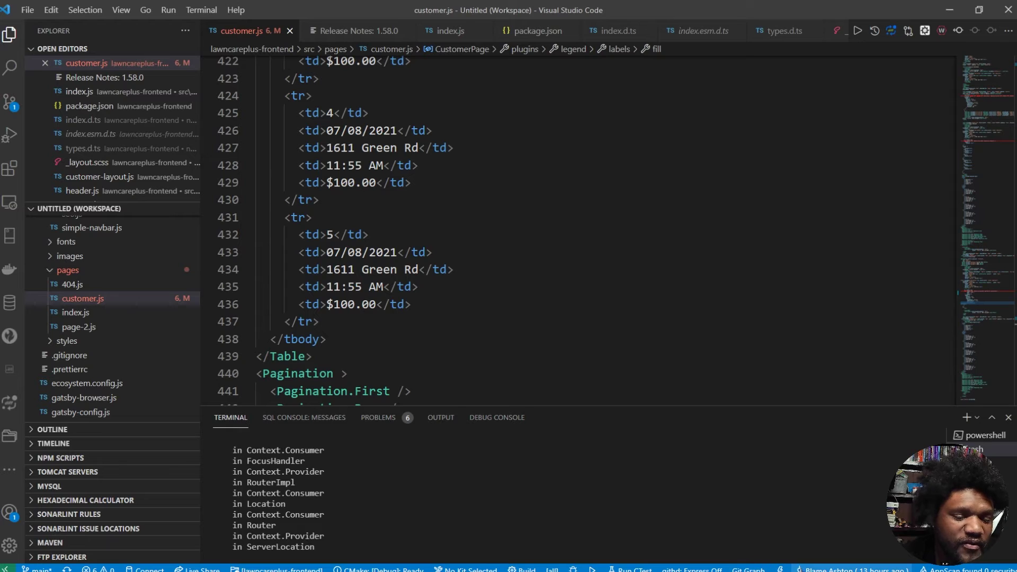
# Step: Open the Git Graph for lawncareplus-backend and view the Initial commit's details, dismissing the branch checkout and workspace folder prompts
pyautogui.click(747, 569)
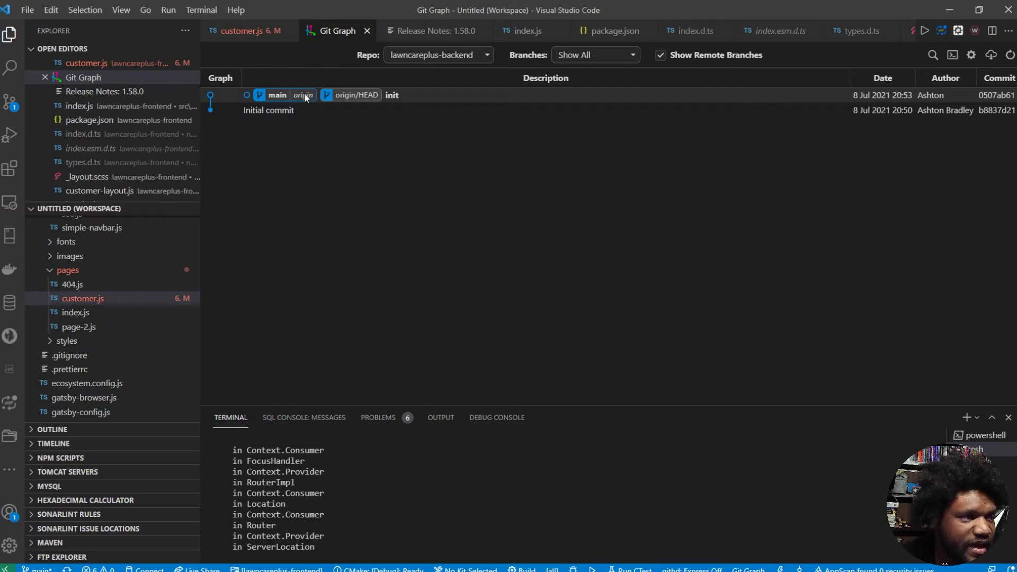
pyautogui.doubleClick(374, 94)
pyautogui.click(657, 251)
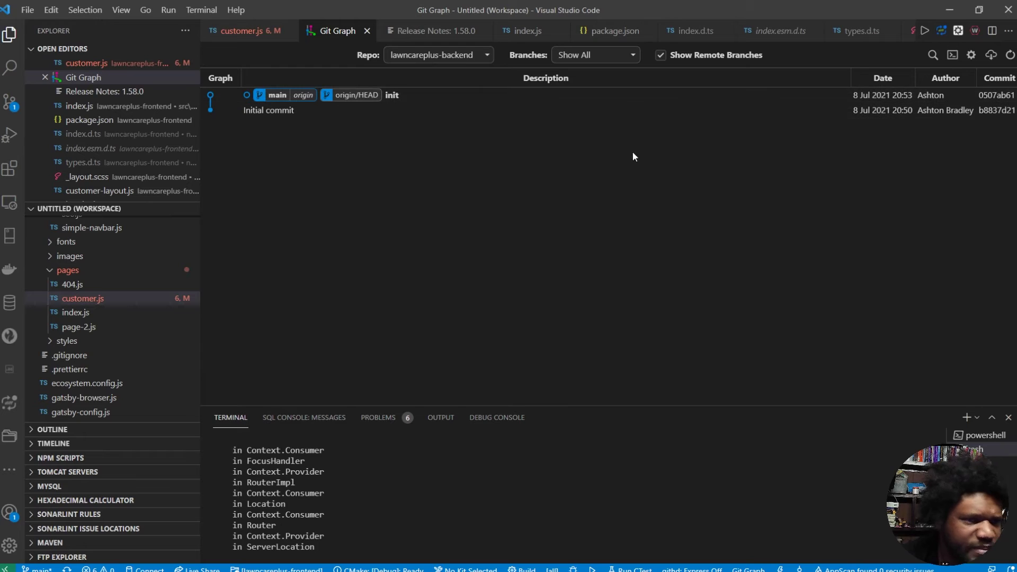
pyautogui.click(291, 114)
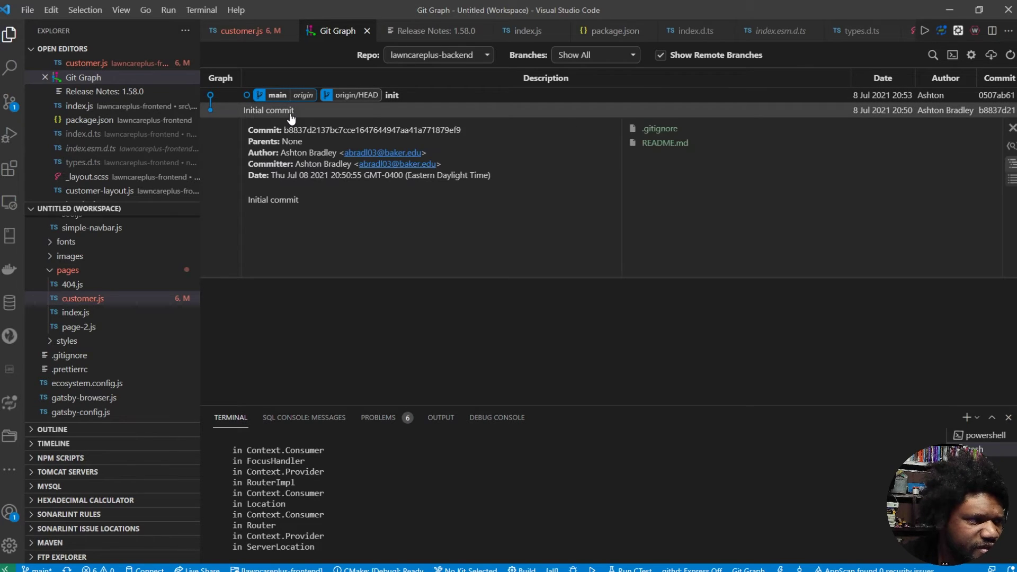
pyautogui.click(291, 113)
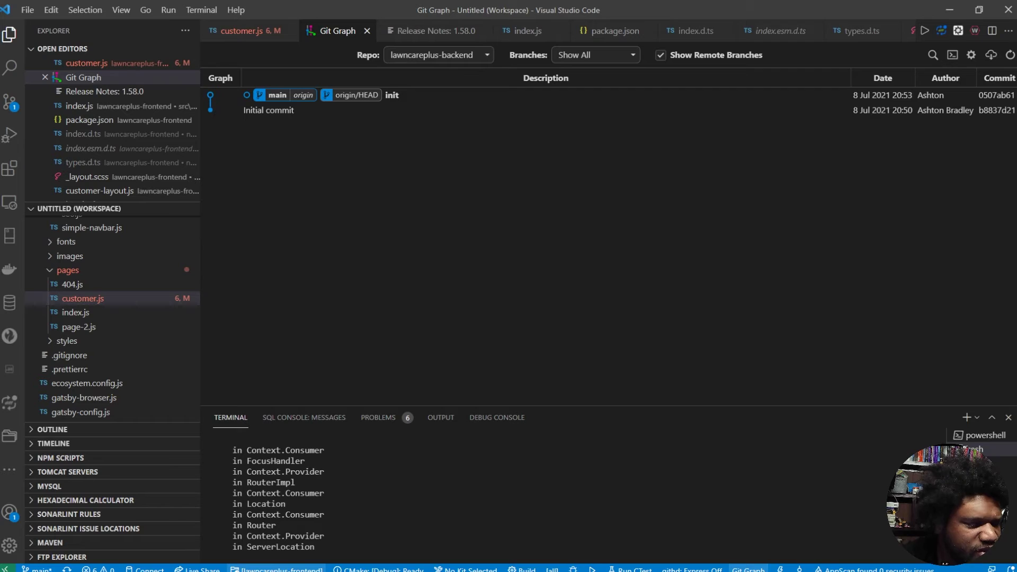
pyautogui.click(295, 568)
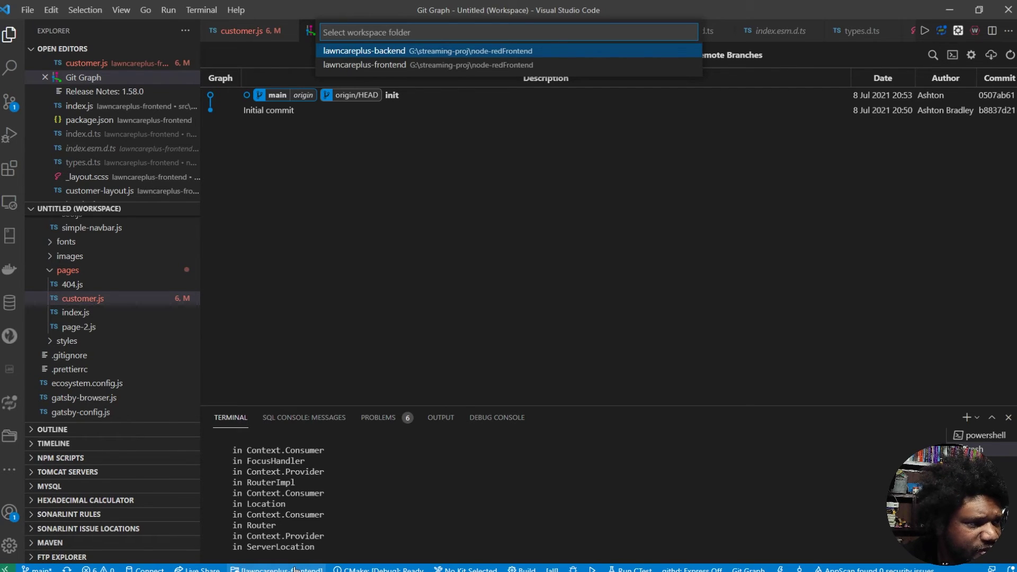
pyautogui.click(346, 312)
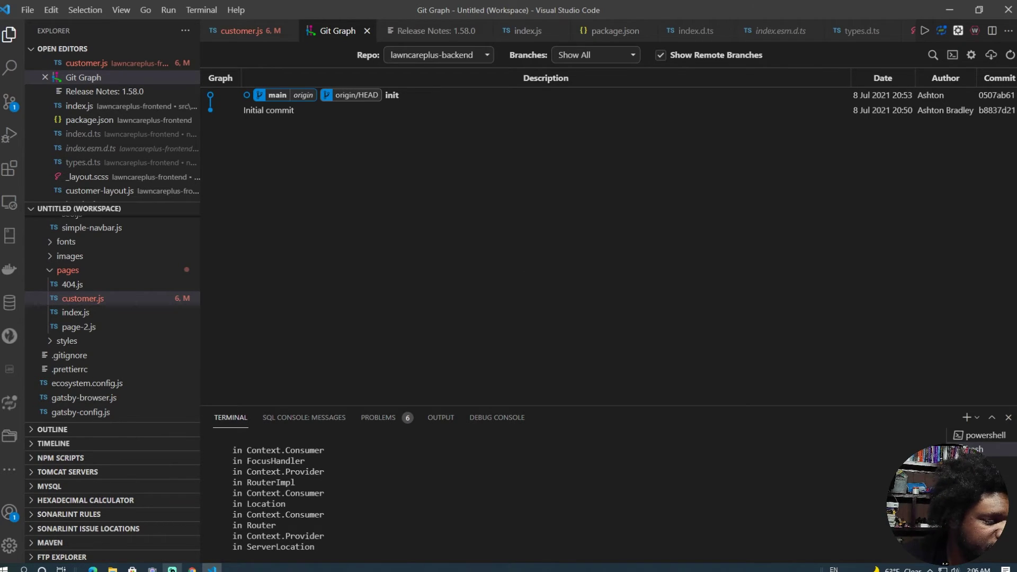
# Step: Switch to Chrome, open bitbucket.org in a new tab and log in to Bitbucket
pyautogui.click(192, 568)
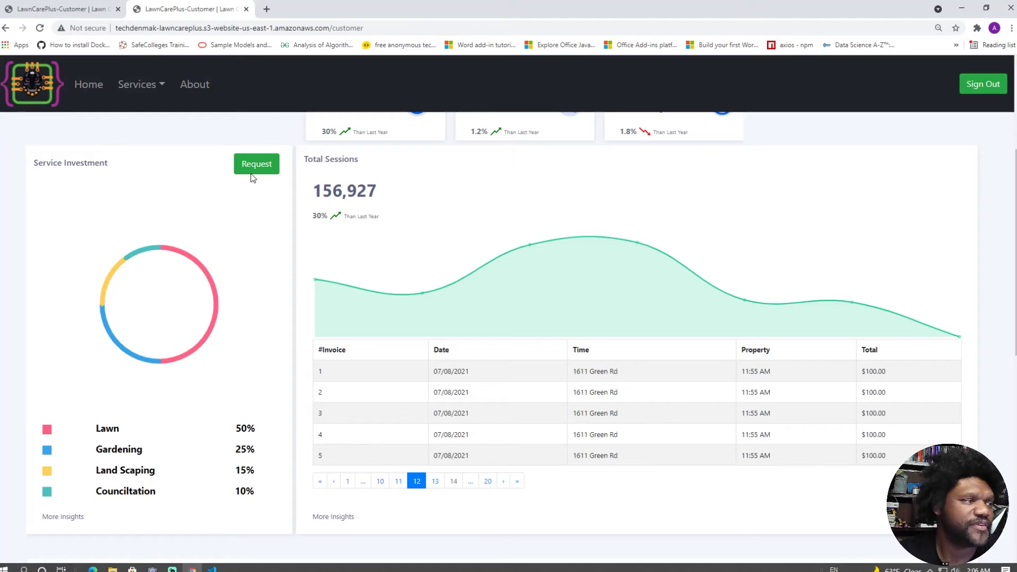
pyautogui.click(266, 9)
pyautogui.write('bit')
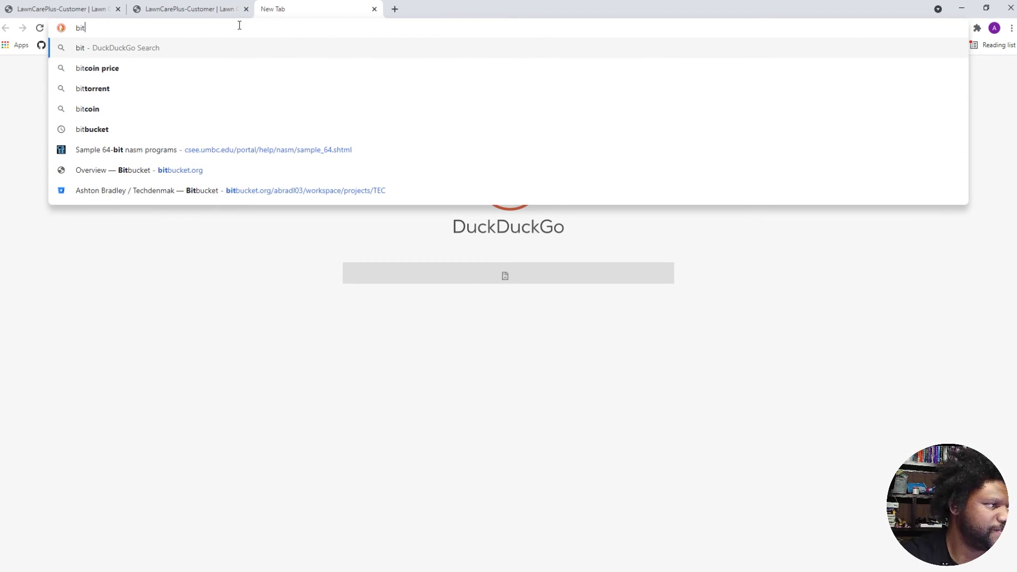
pyautogui.press('Down')
pyautogui.press('Down')
pyautogui.press('Down')
pyautogui.press('Down')
pyautogui.press('Down')
pyautogui.press('Down')
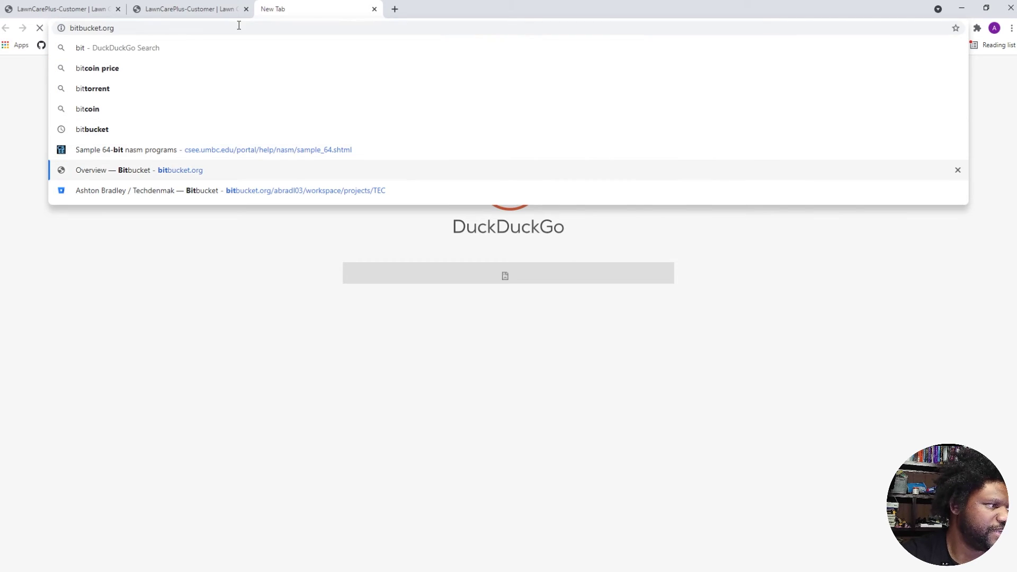
pyautogui.press('Return')
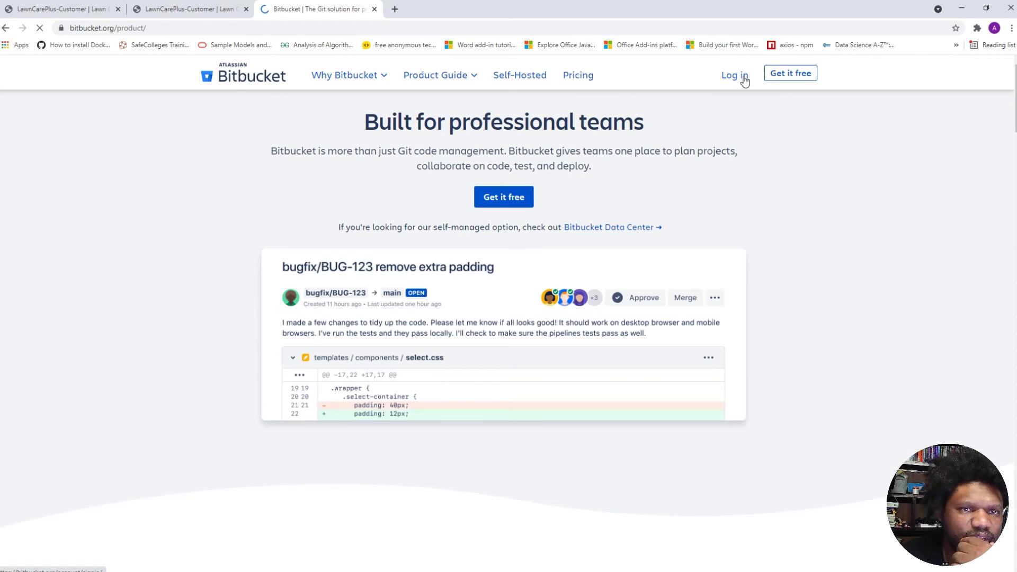
pyautogui.click(739, 78)
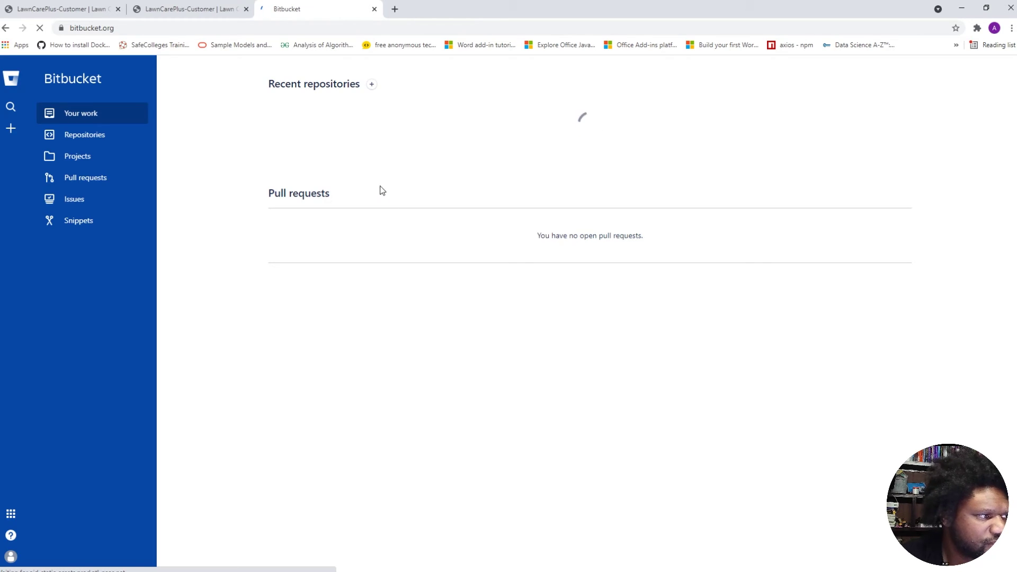
# Step: Open the Techdenmak project's lawncareplus-frontend repository and view its commit history
pyautogui.click(84, 157)
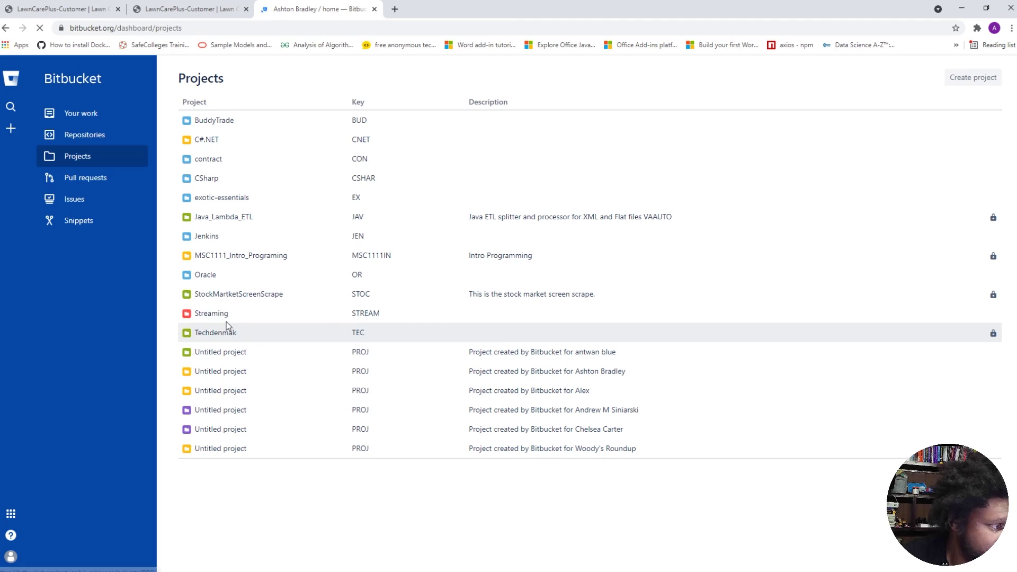
pyautogui.click(225, 334)
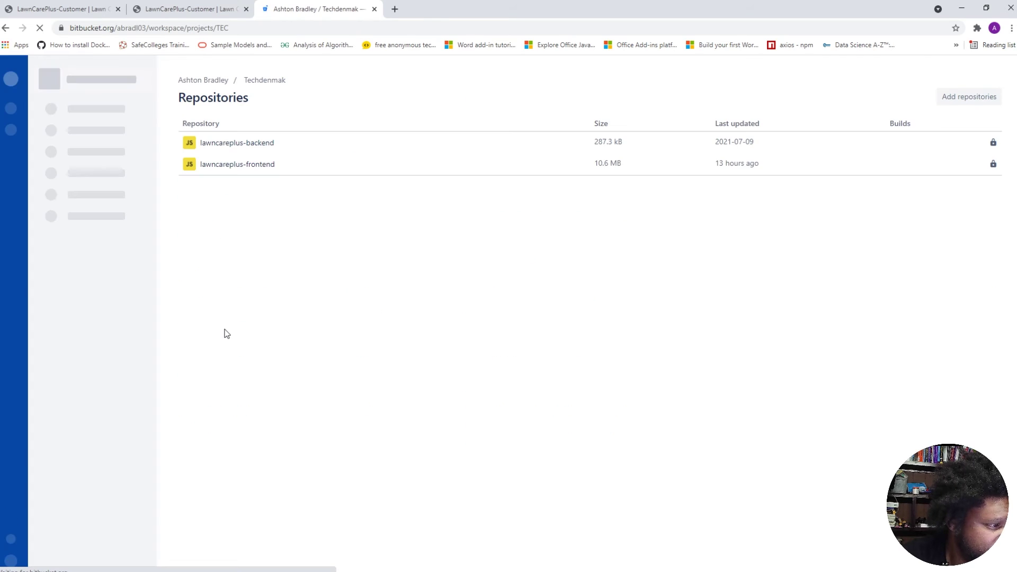
pyautogui.click(259, 165)
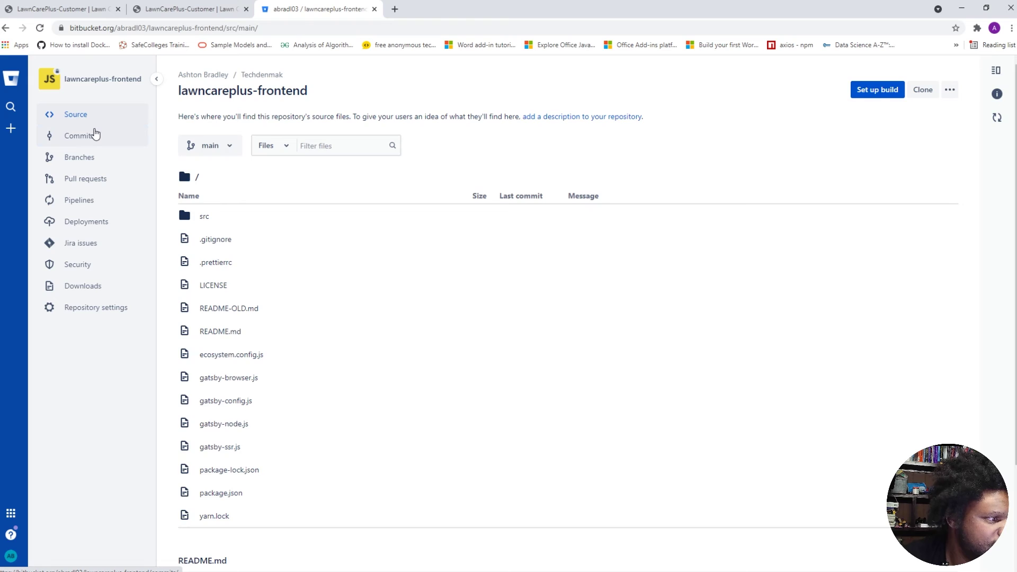
pyautogui.click(93, 134)
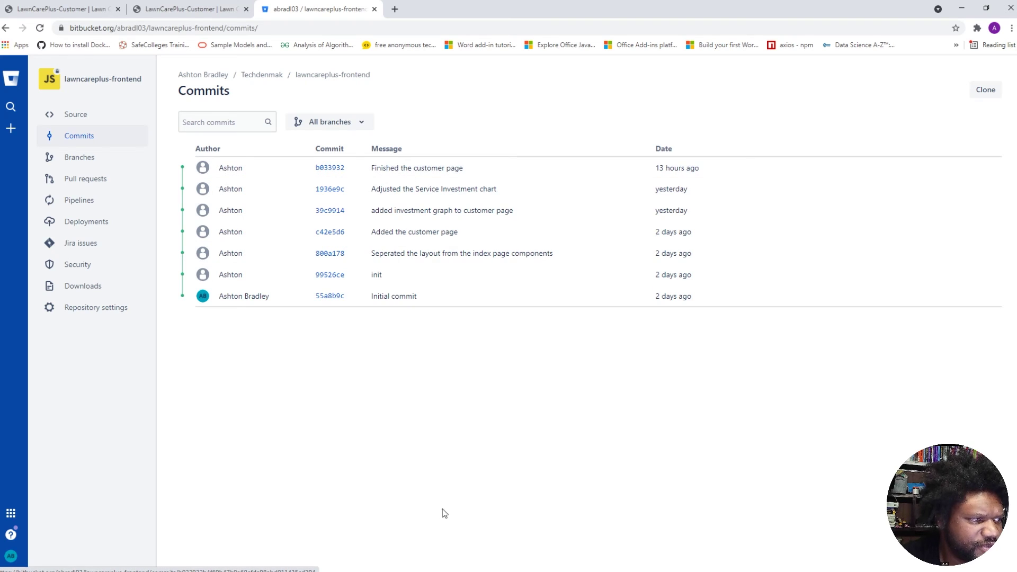
pyautogui.moveTo(422, 569)
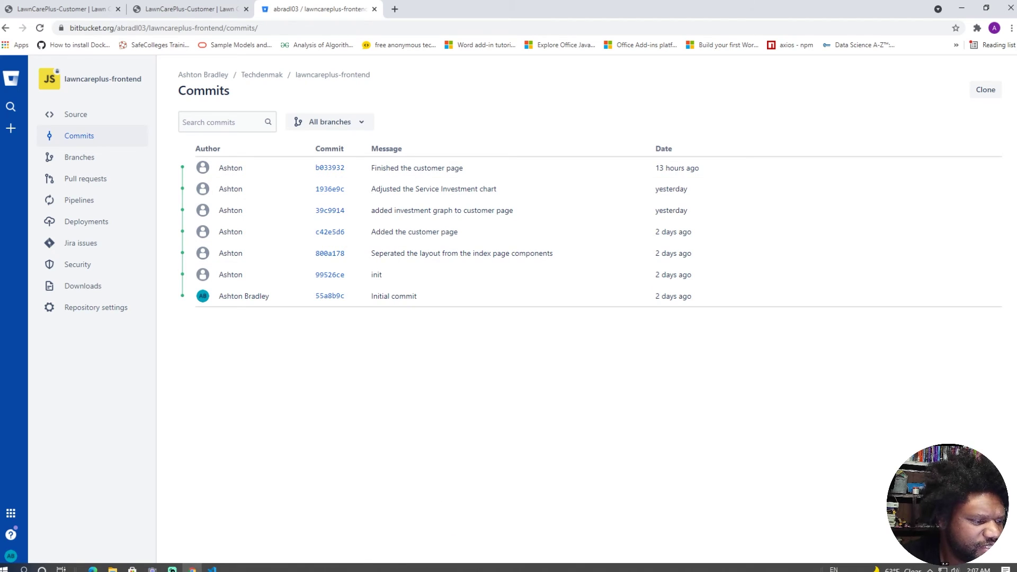
# Step: Switch to Visual Studio Code, dismiss the branch checkout list and refresh the Git Graph
pyautogui.click(212, 569)
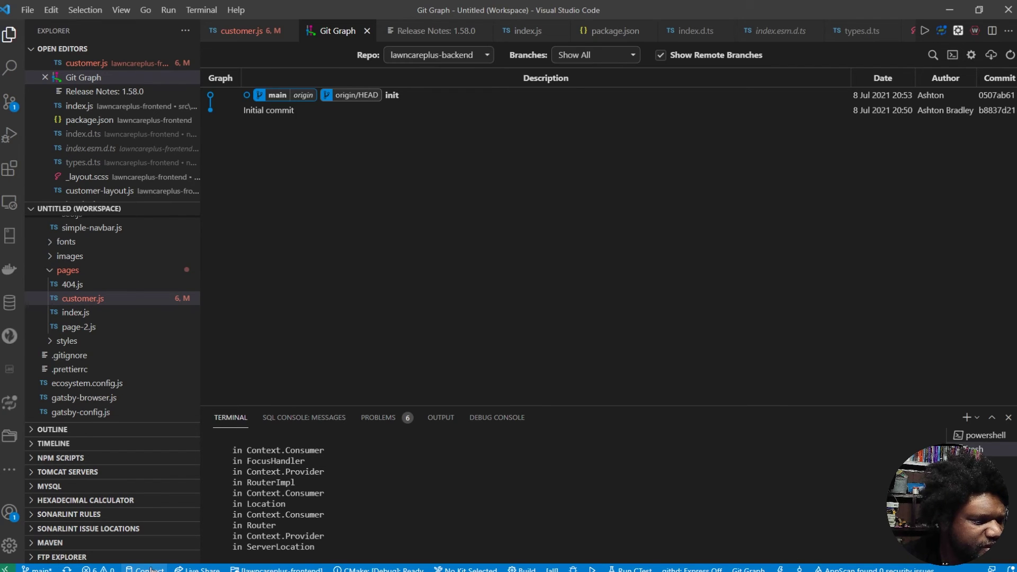
pyautogui.click(46, 569)
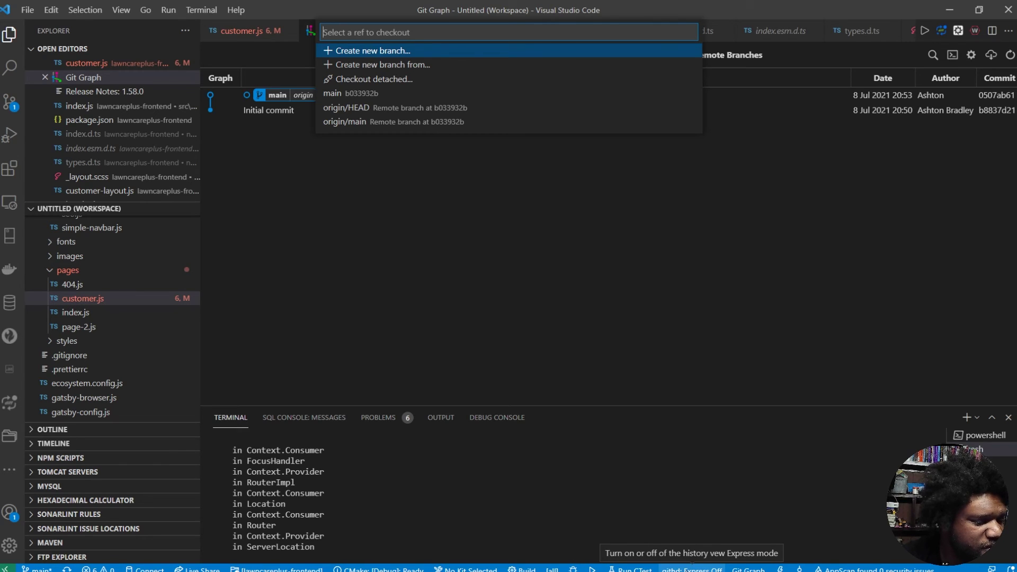
pyautogui.click(746, 568)
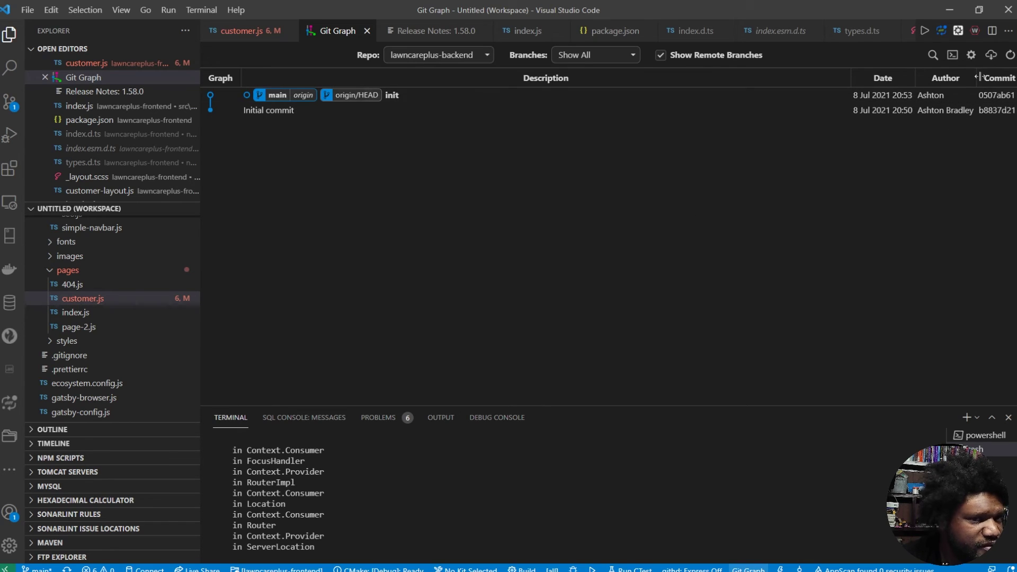
pyautogui.click(1009, 55)
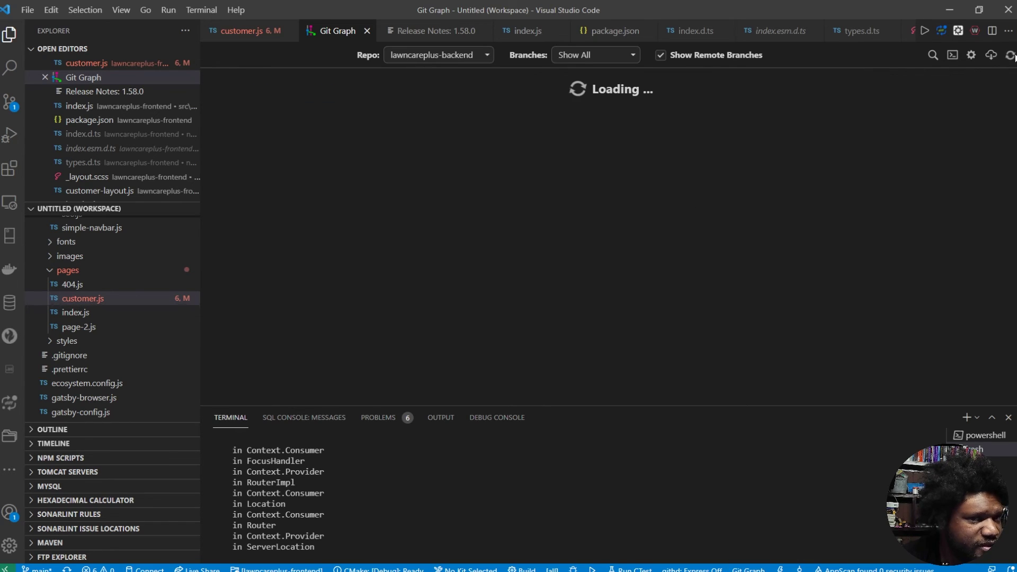
pyautogui.click(1010, 56)
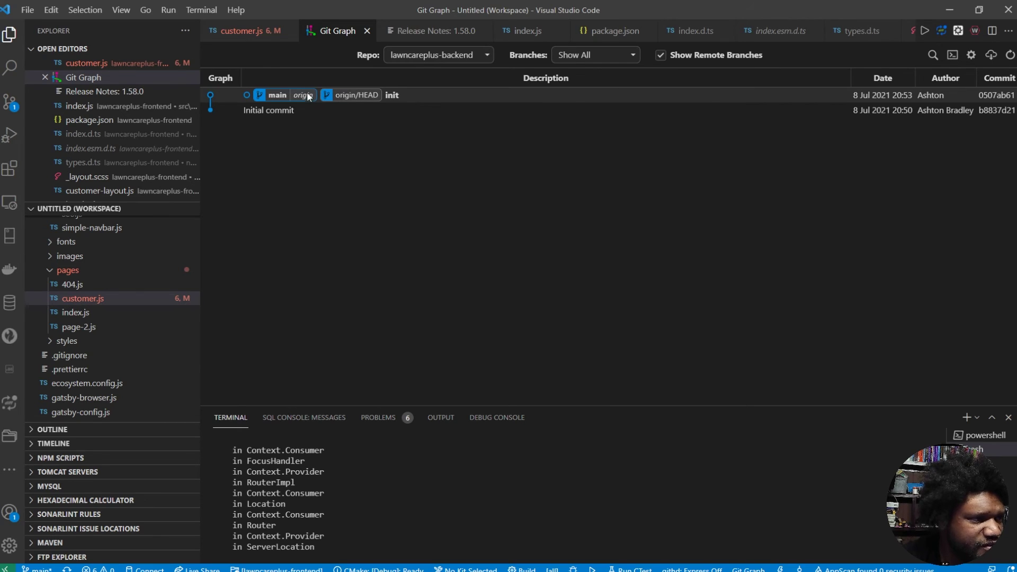
# Step: Cancel the prompt to check out origin/main and examine the Initial commit's details, closing them when finished
pyautogui.doubleClick(305, 95)
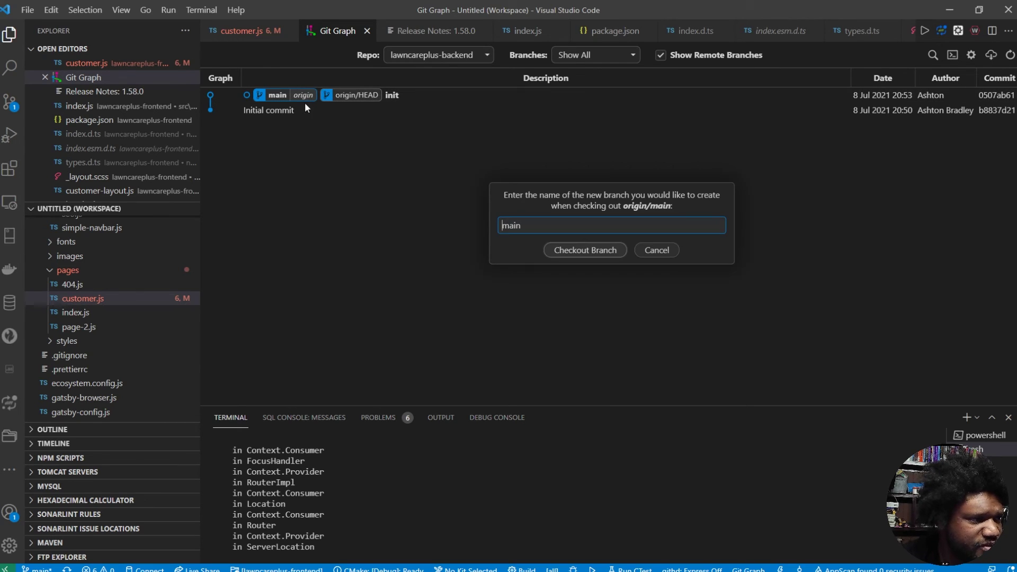
pyautogui.click(657, 252)
pyautogui.click(261, 110)
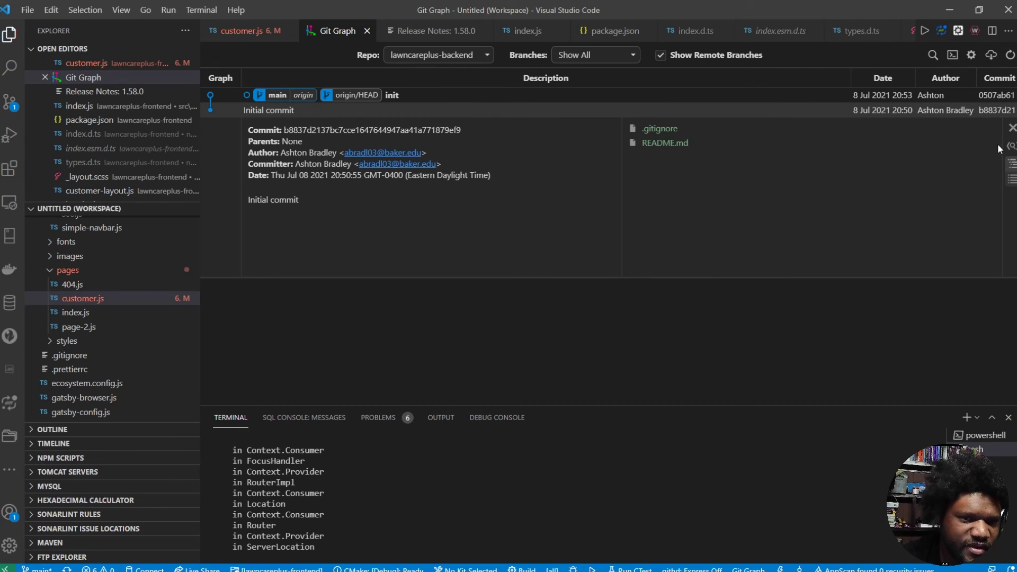
pyautogui.click(1011, 128)
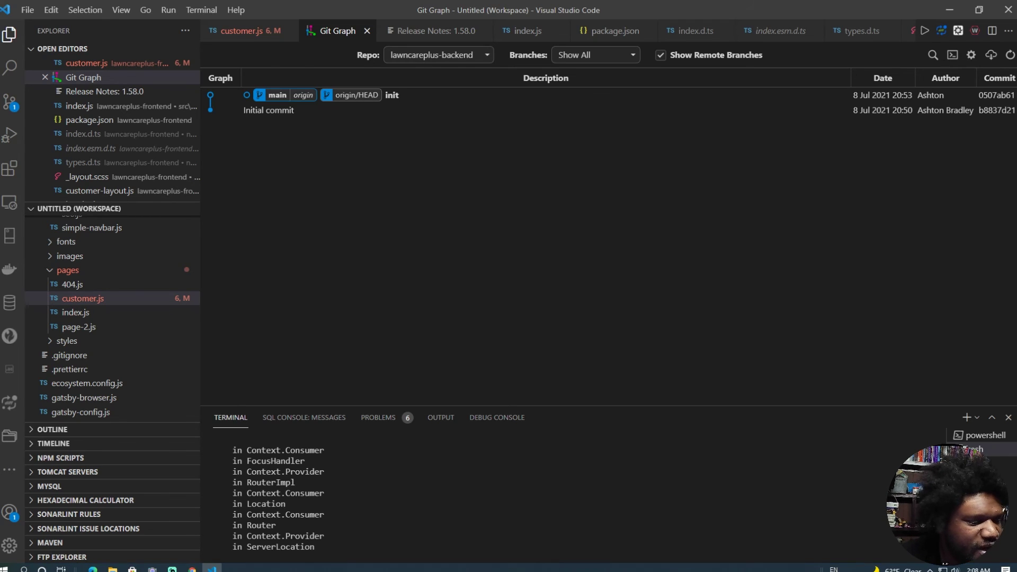
# Step: Switch to Chrome and bring up the deployed customer page on the S3 website
pyautogui.click(193, 568)
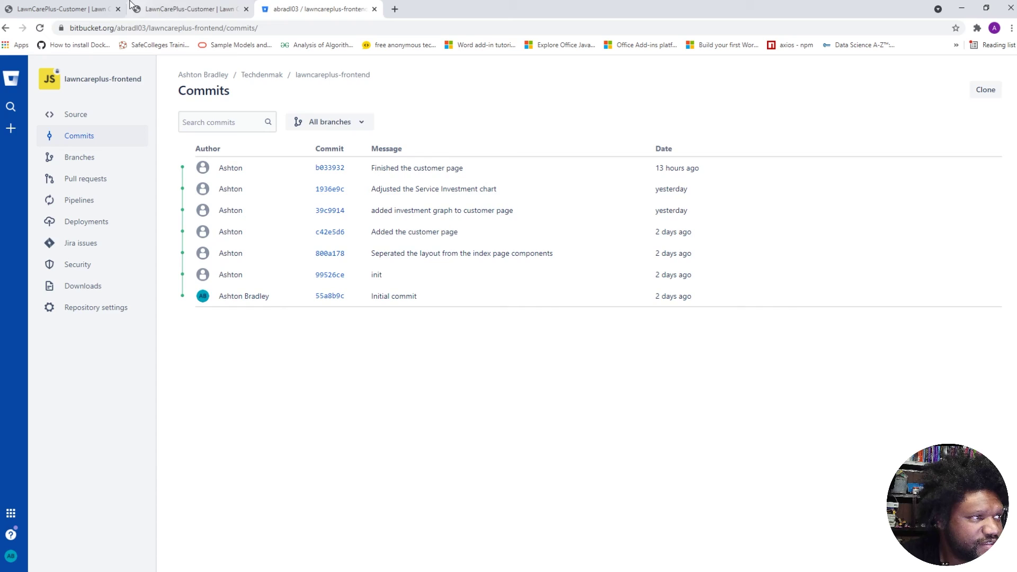
pyautogui.click(145, 10)
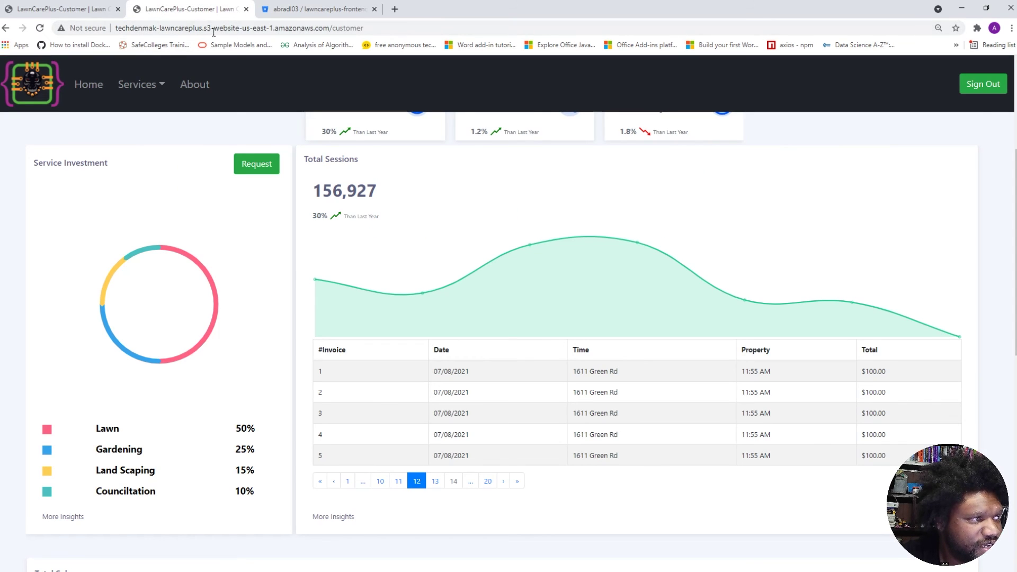
# Step: Try to open the AWS Management Console in a new browser tab, closing the tab at the authentication code request
pyautogui.click(395, 9)
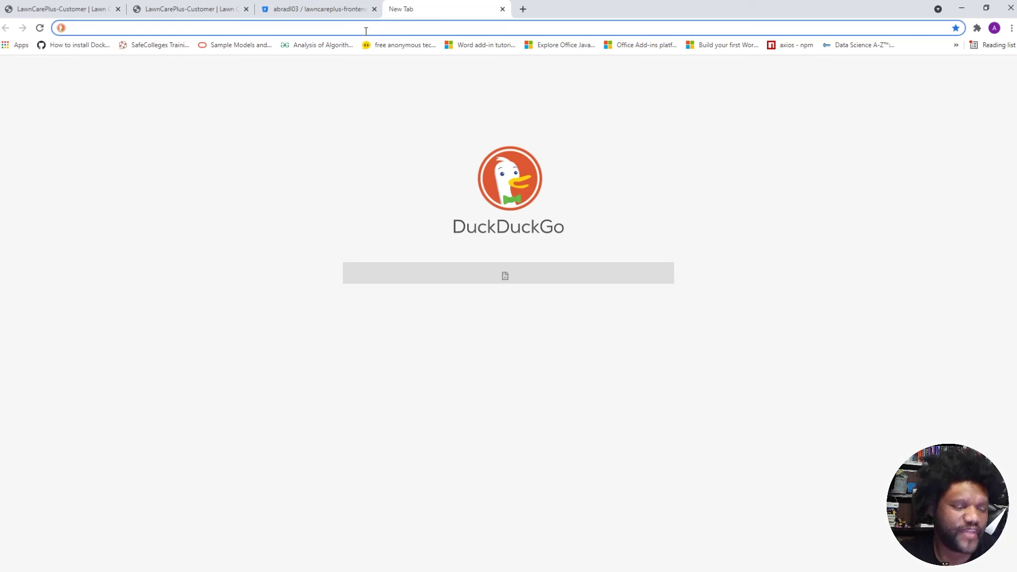
pyautogui.write('aw')
pyautogui.press('Return')
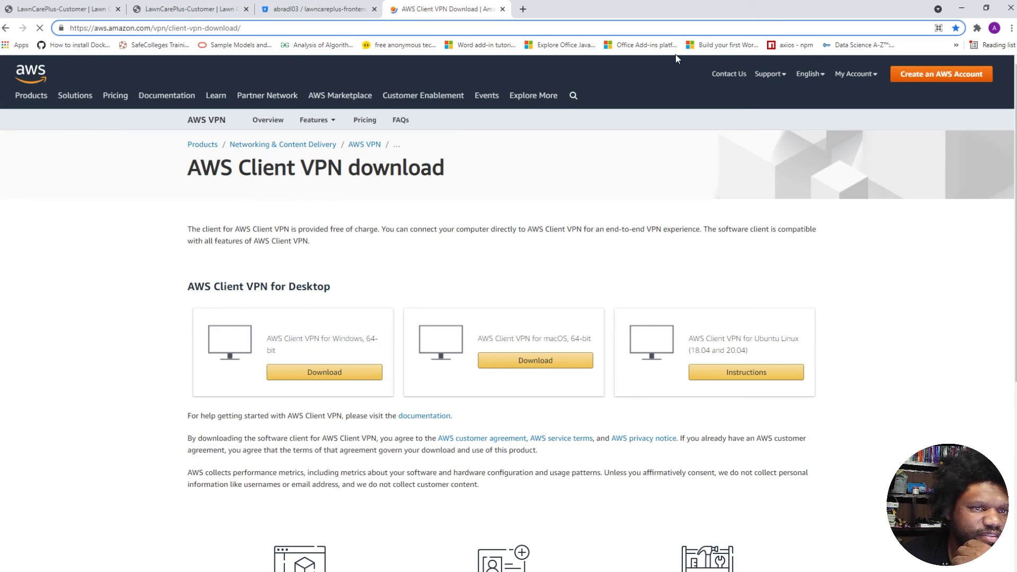
pyautogui.click(849, 78)
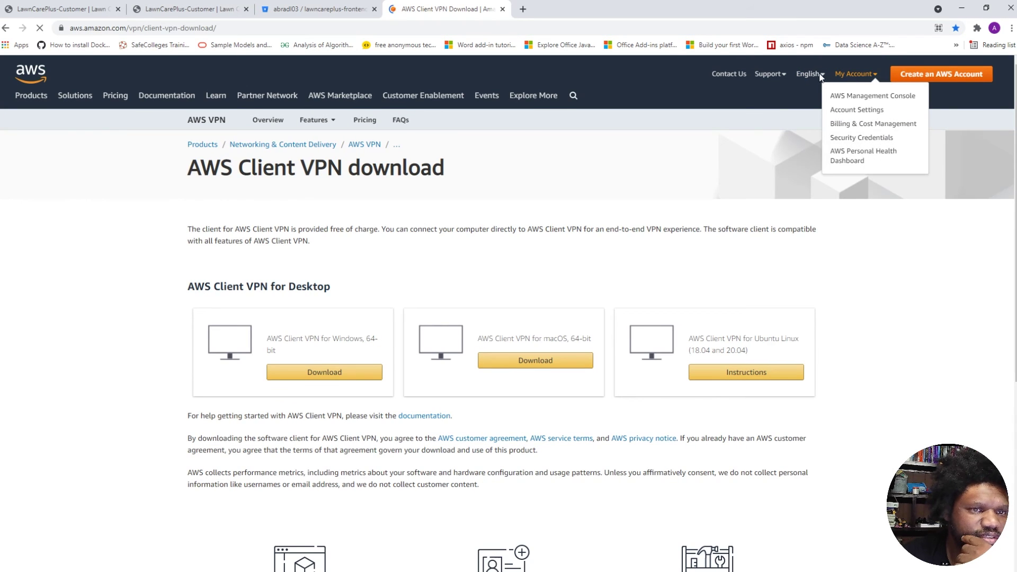
pyautogui.click(852, 96)
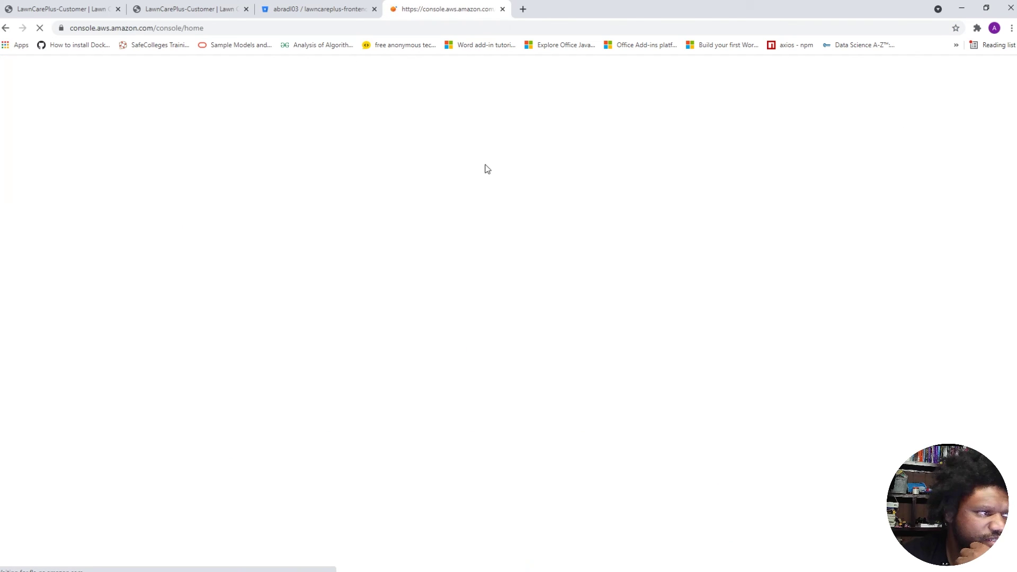
pyautogui.click(314, 228)
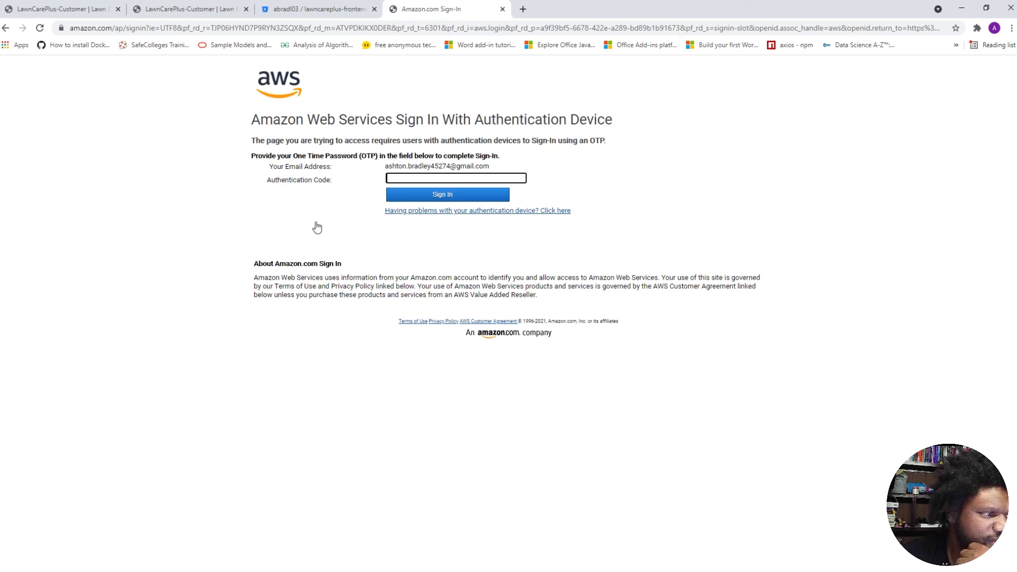
pyautogui.click(503, 9)
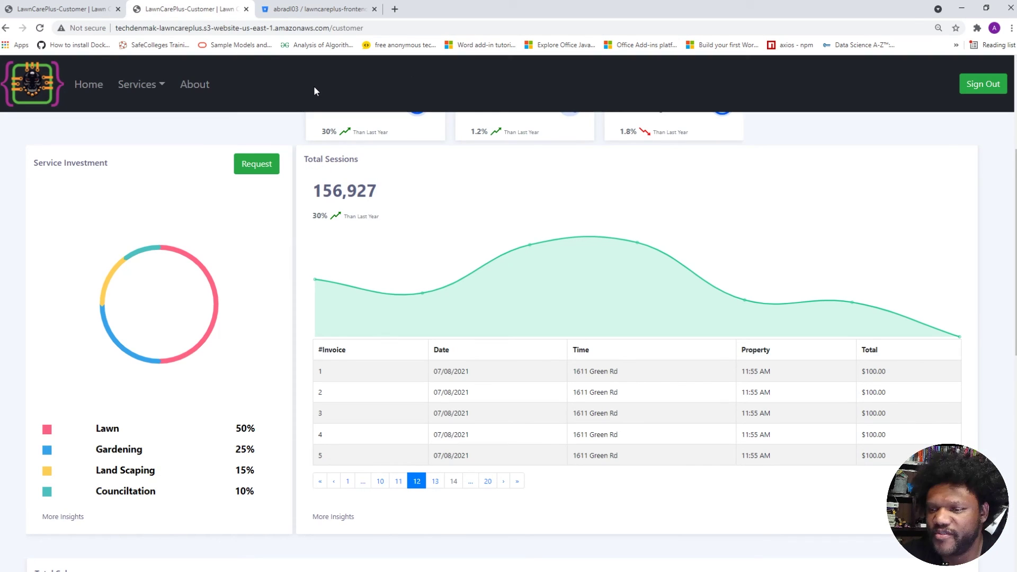
# Step: Review the deployed customer page's profile header, summary cards, Service Investment and Total Sessions charts, invoice table and Total Sales chart
pyautogui.scroll(-8, 198, 118)
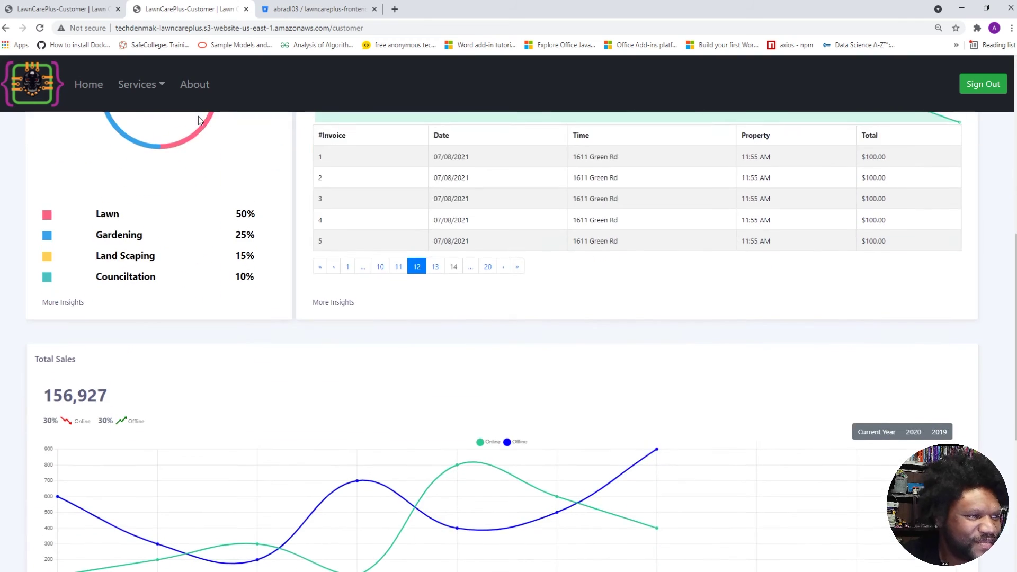
pyautogui.scroll(8, 198, 121)
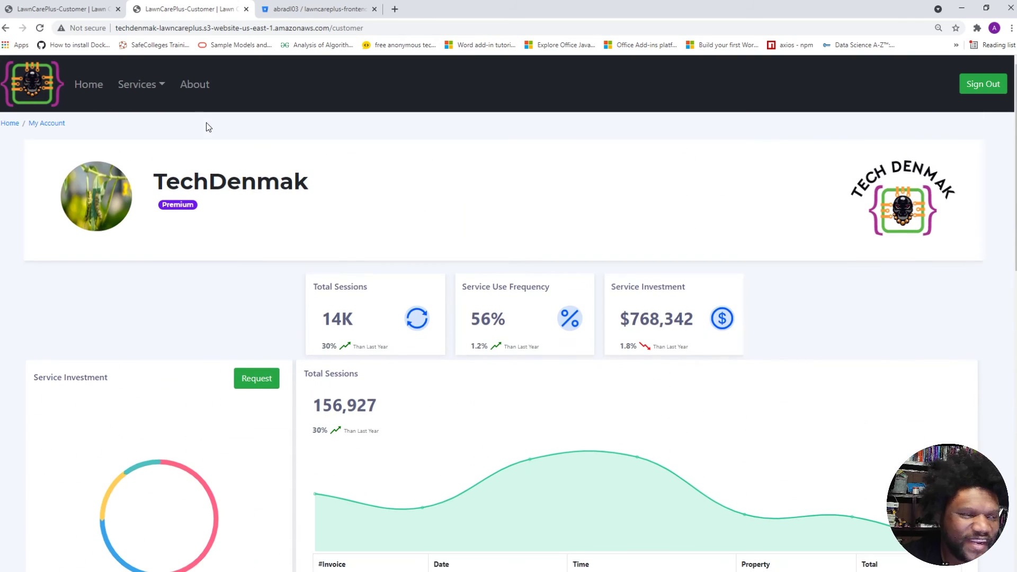
pyautogui.scroll(-1, 286, 111)
pyautogui.scroll(2, 286, 111)
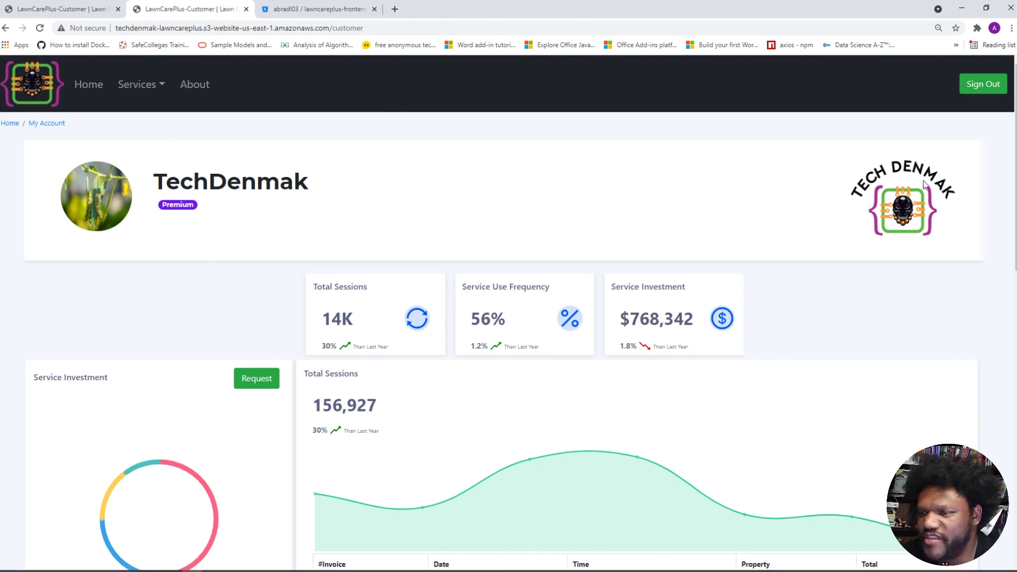
pyautogui.scroll(-4, 560, 223)
pyautogui.scroll(-6, 561, 223)
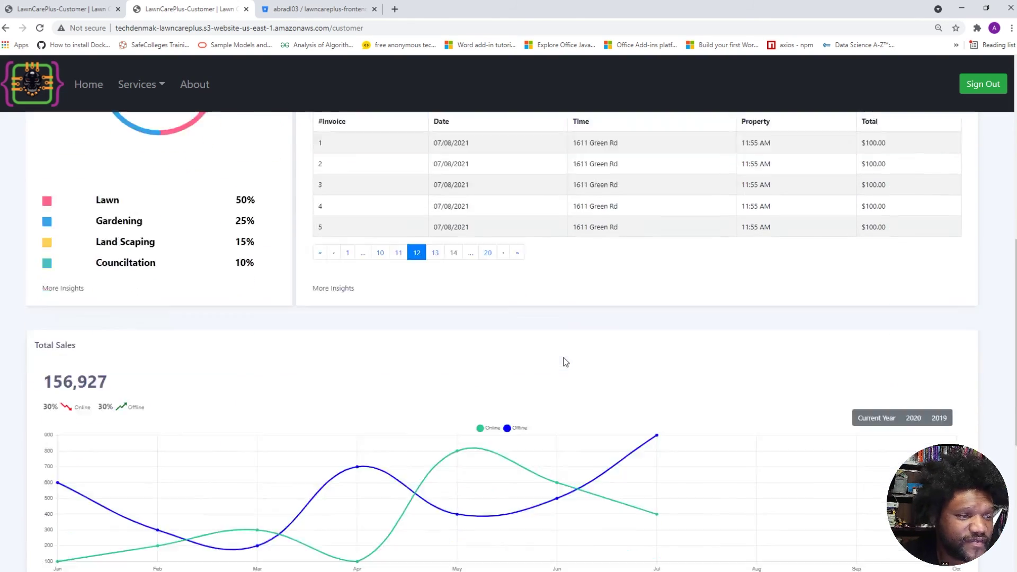
pyautogui.scroll(-4, 563, 358)
pyautogui.scroll(14, 560, 359)
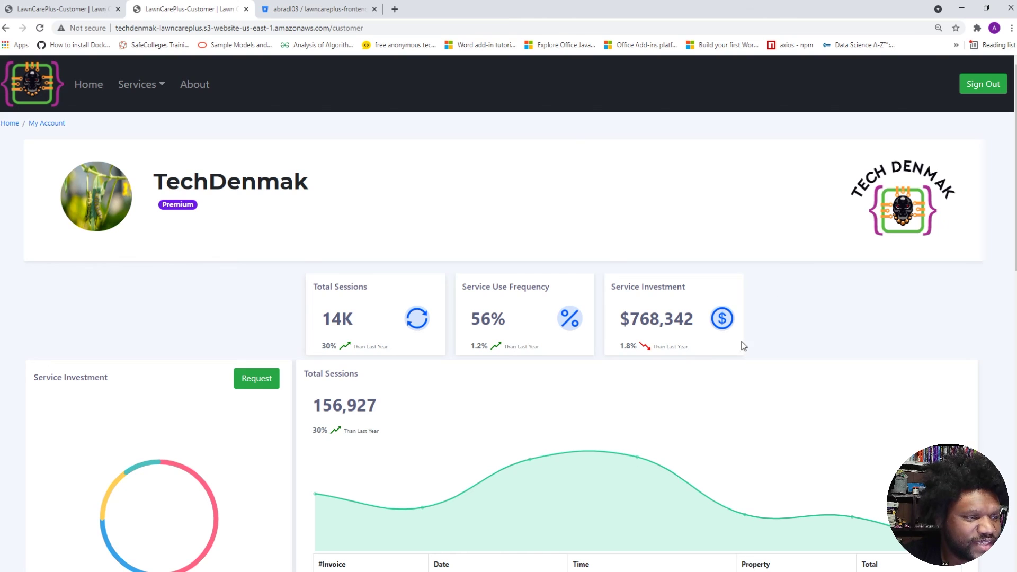
pyautogui.scroll(-4, 583, 367)
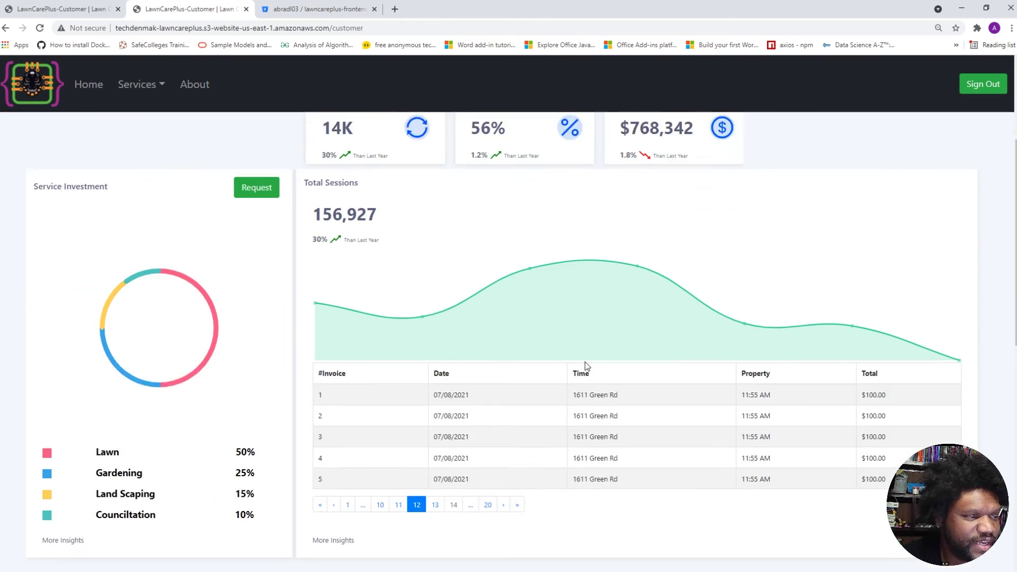
pyautogui.scroll(2, 431, 265)
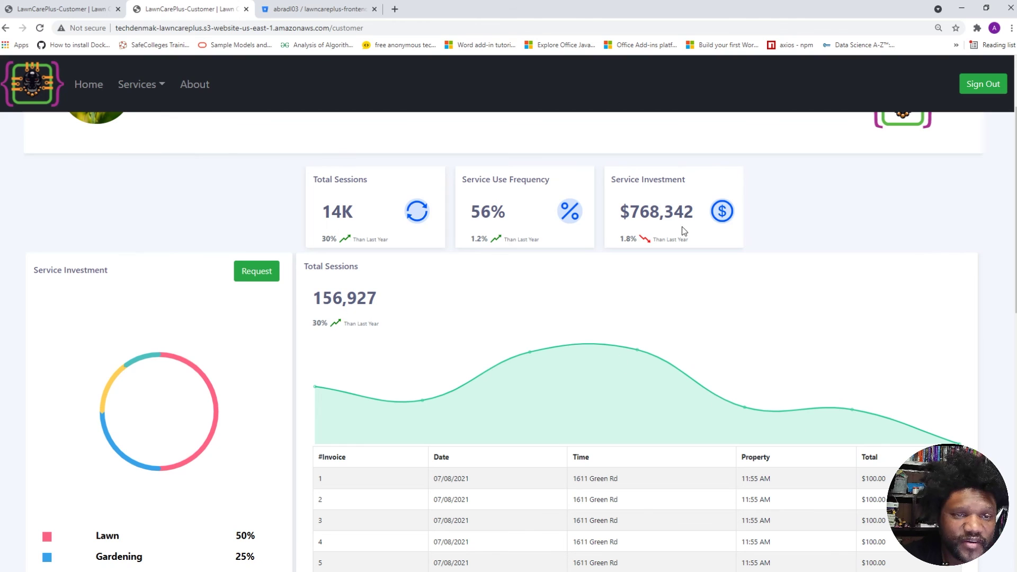
pyautogui.scroll(2, 228, 228)
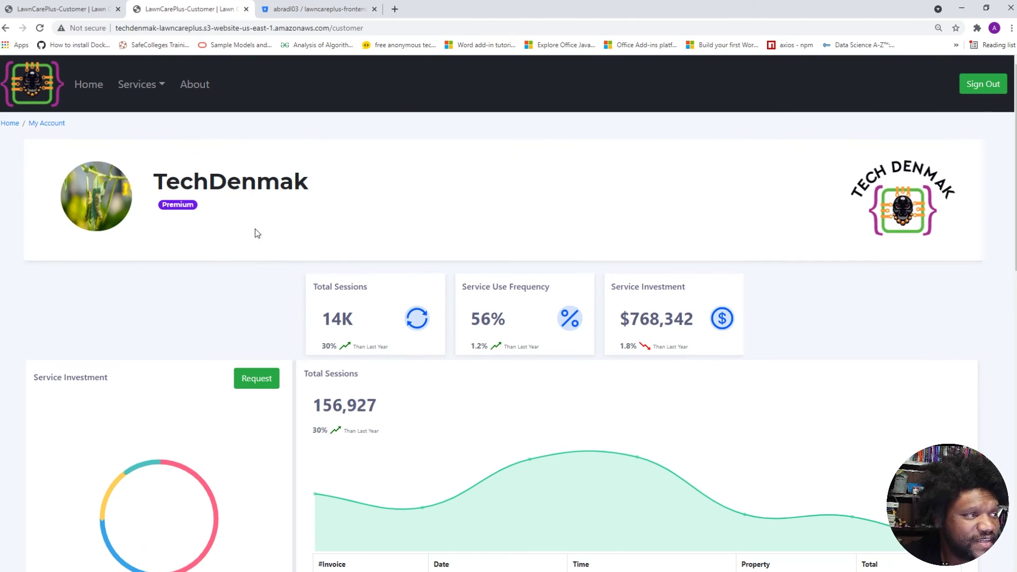